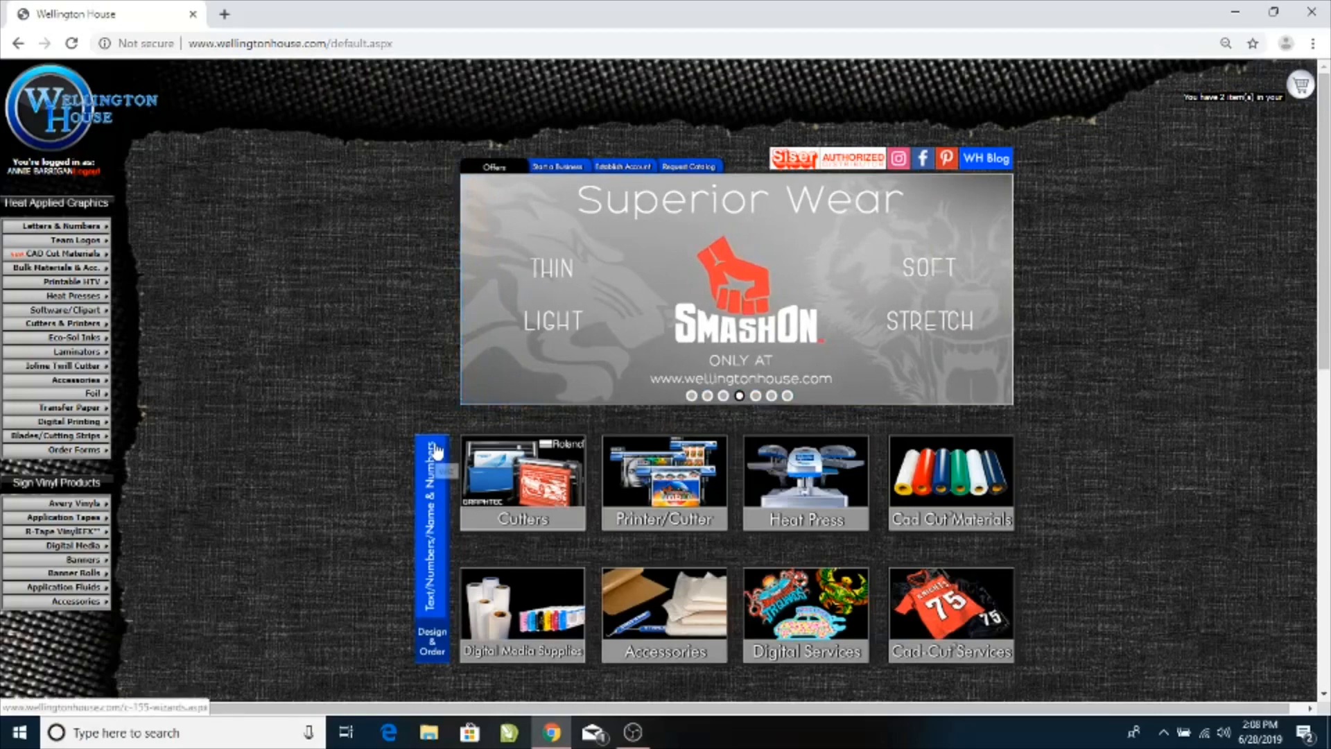
- Open the CAD-CUT Templates Wizard from the text, numbers and names Design & Order page
{"action": "left_click", "coordinate": [436, 455]}
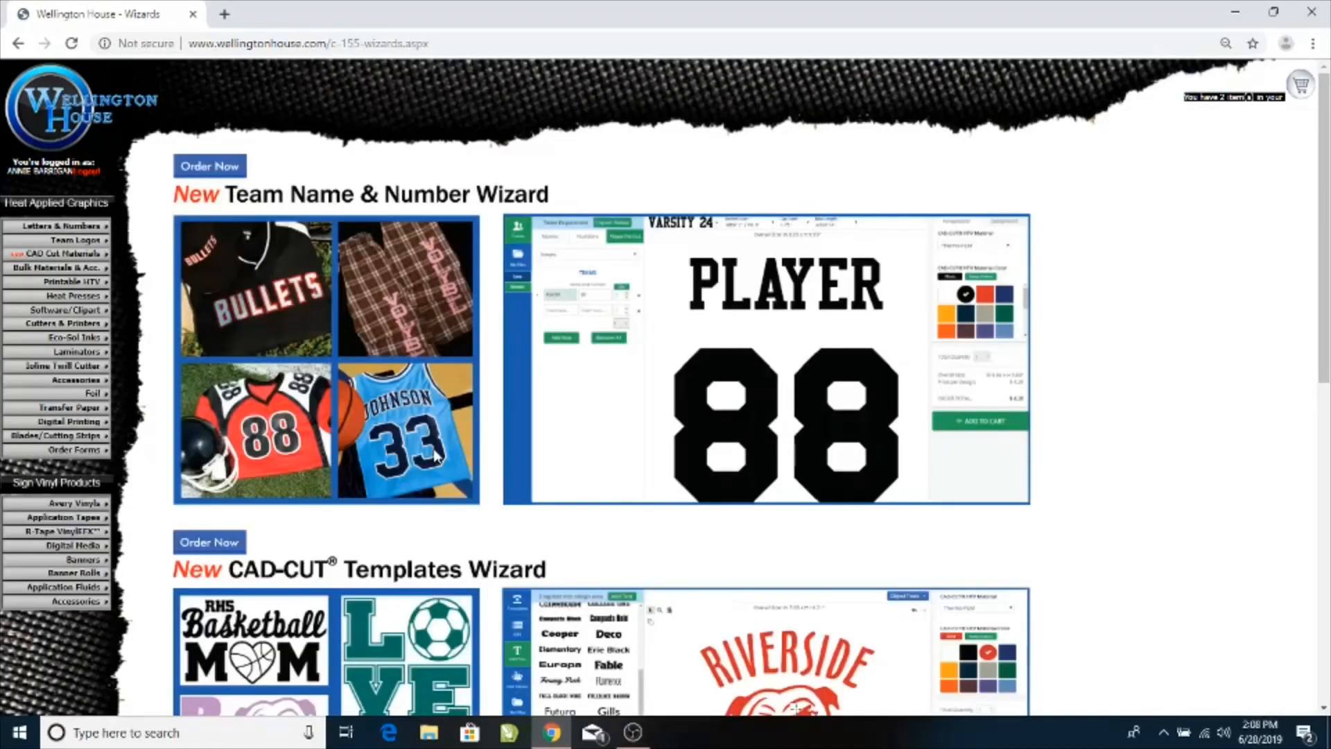
{"action": "scroll", "coordinate": [436, 458], "scroll_direction": "down", "scroll_amount": 3}
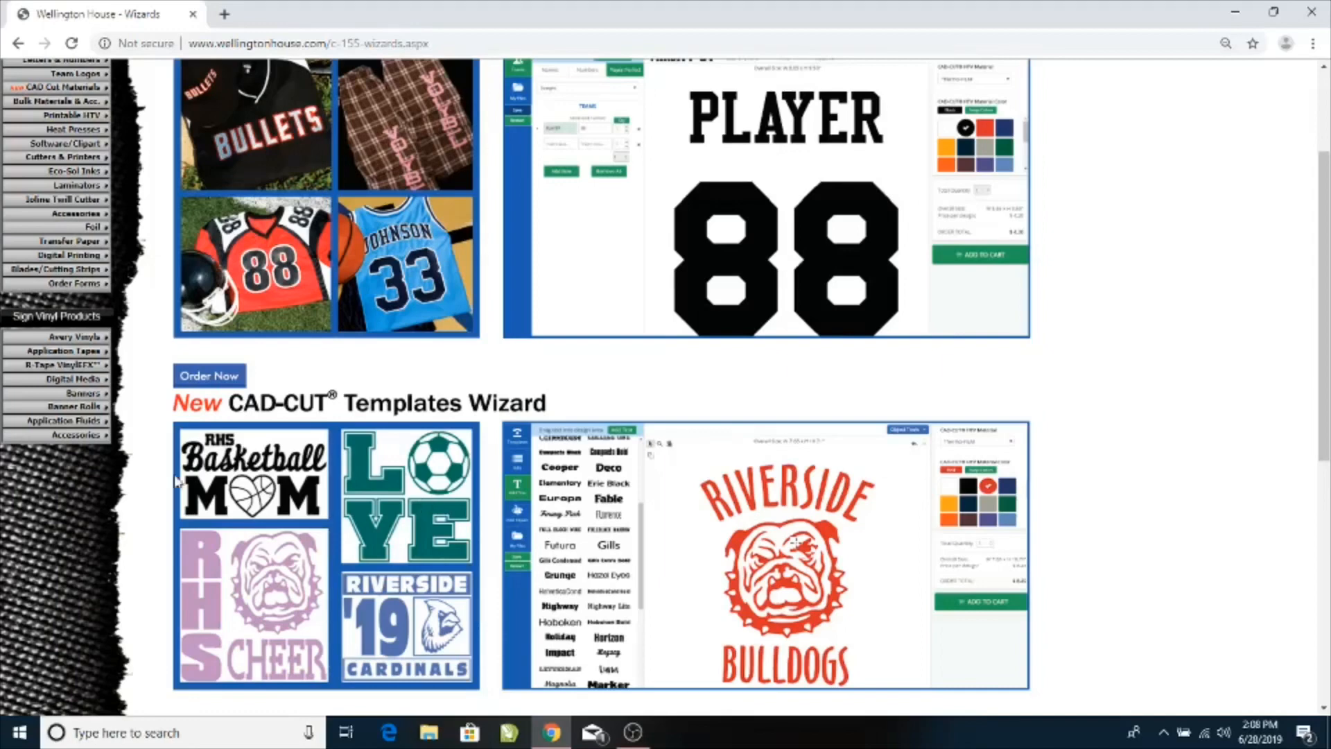
{"action": "left_click", "coordinate": [196, 382]}
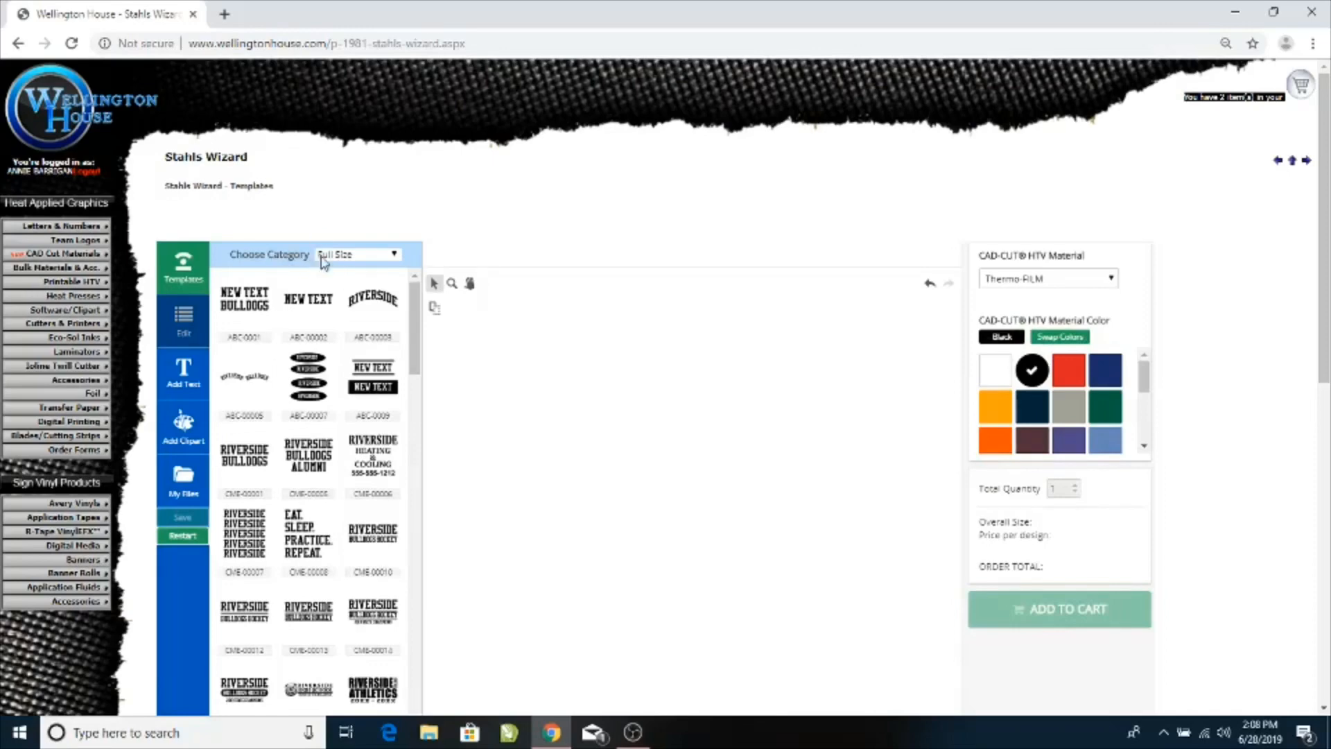
- Load the RHS Cheer bulldog template CME-00260 from the Full Size template category
{"action": "left_click", "coordinate": [398, 257]}
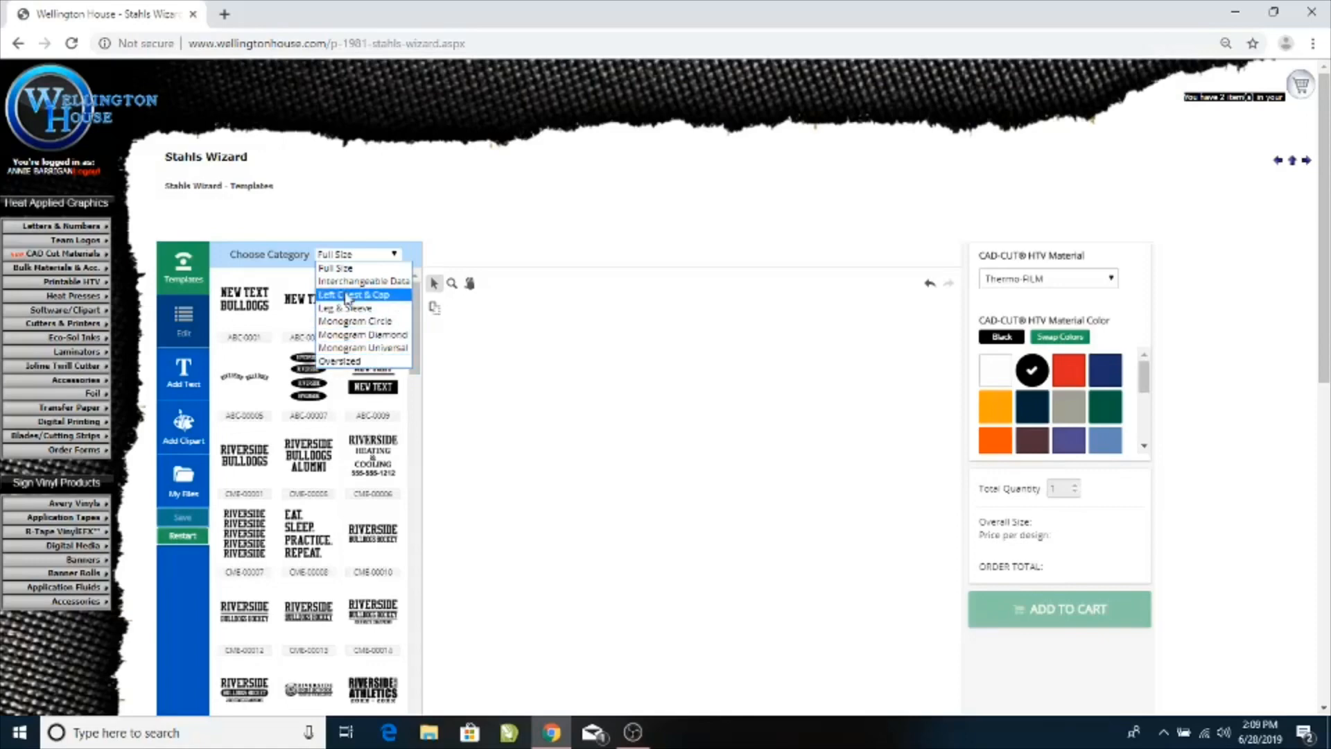
{"action": "left_click", "coordinate": [342, 269]}
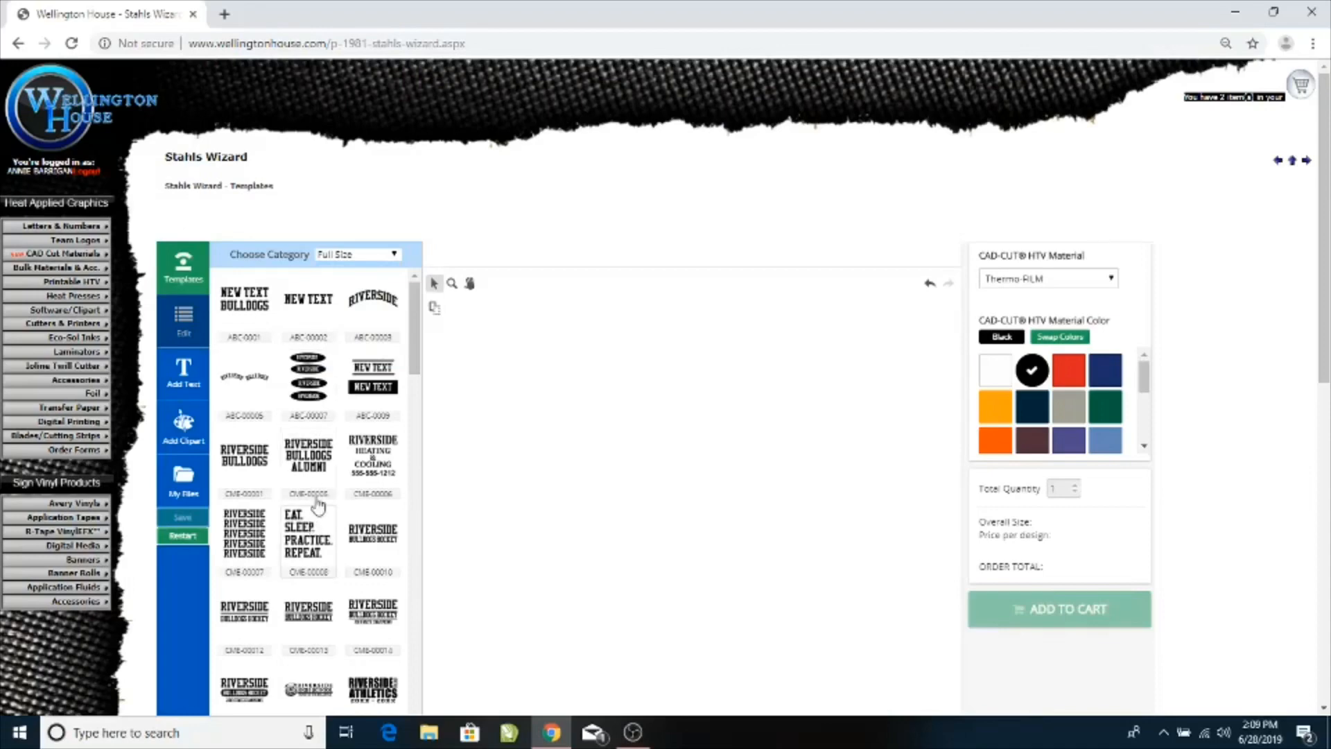
{"action": "scroll", "coordinate": [318, 507], "scroll_direction": "down", "scroll_amount": 10}
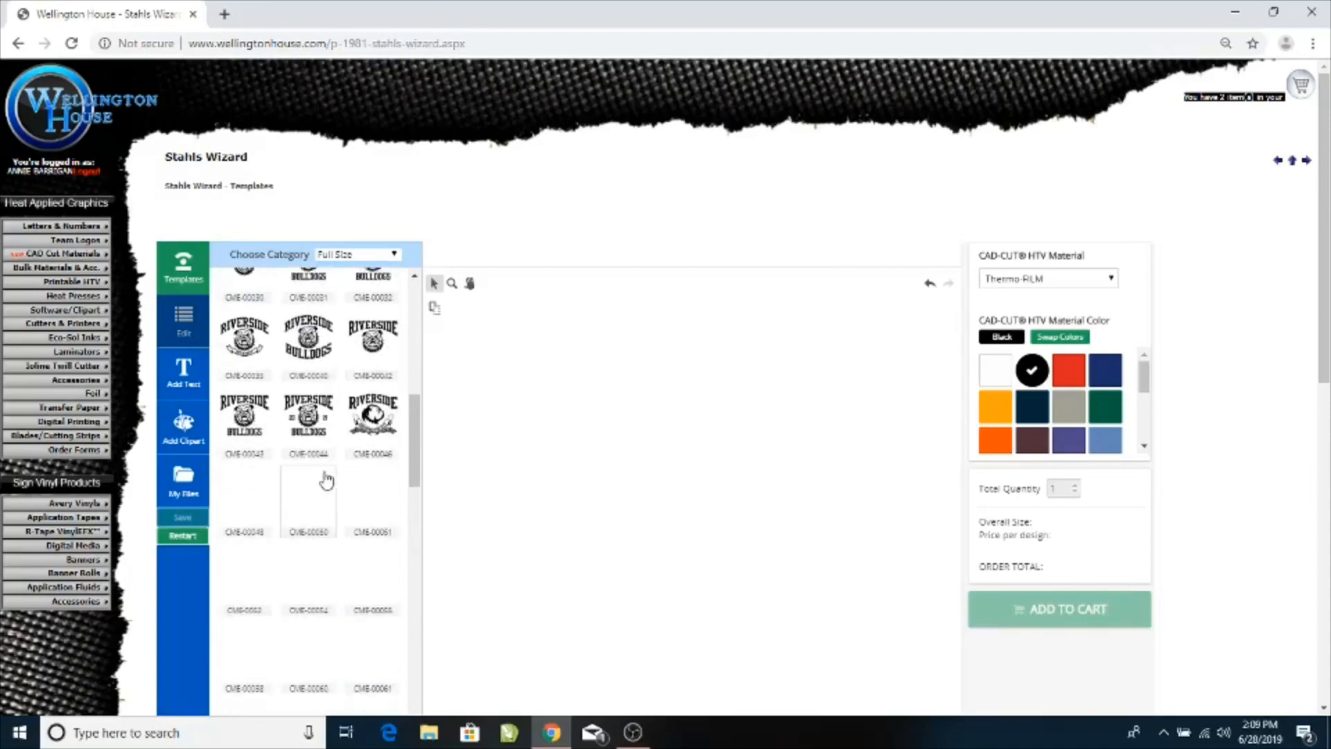
{"action": "scroll", "coordinate": [326, 479], "scroll_direction": "down", "scroll_amount": 5}
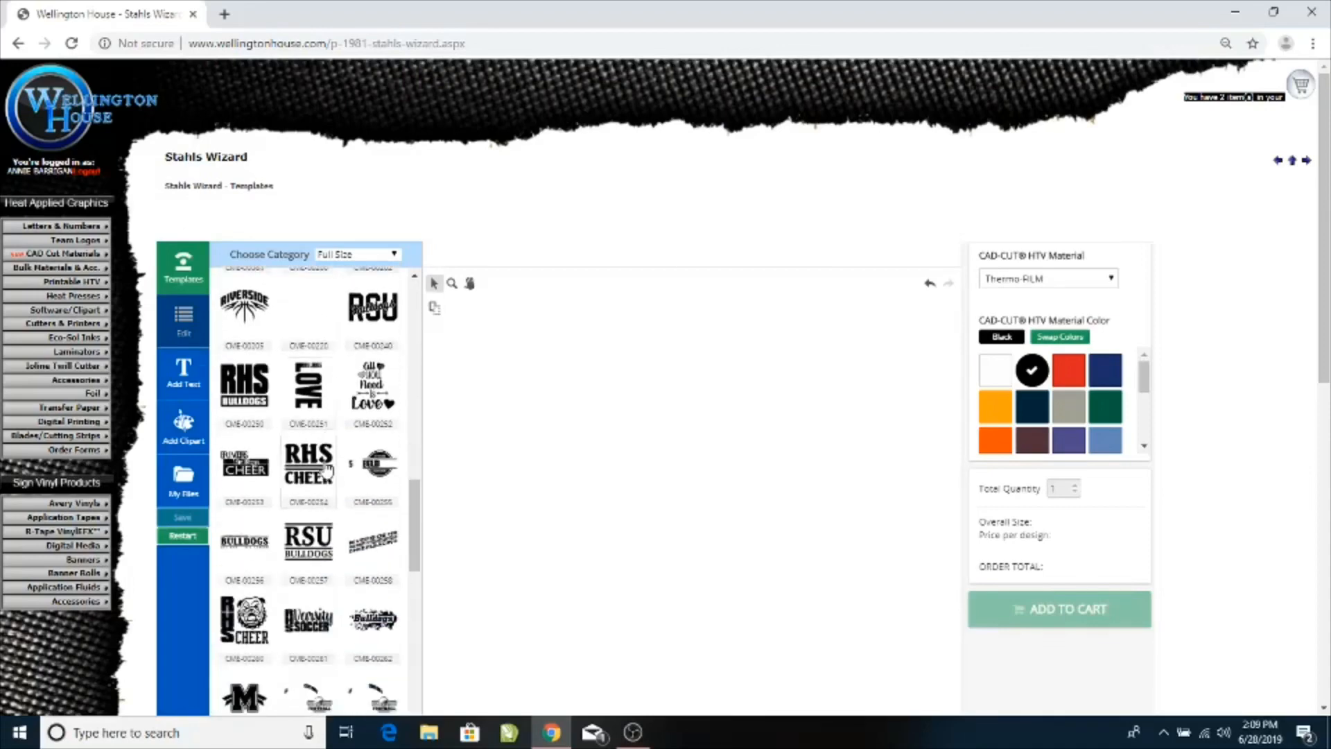
{"action": "scroll", "coordinate": [326, 474], "scroll_direction": "down", "scroll_amount": 5}
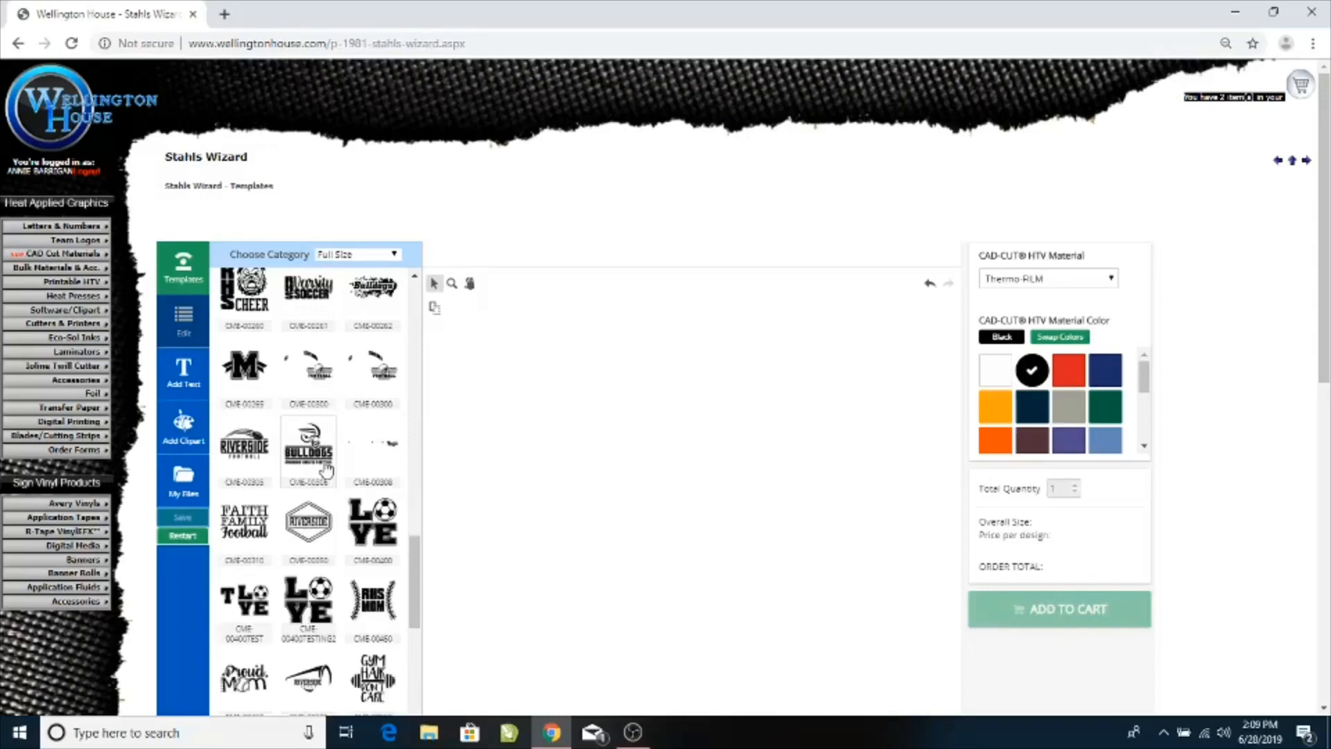
{"action": "scroll", "coordinate": [326, 471], "scroll_direction": "up", "scroll_amount": 3}
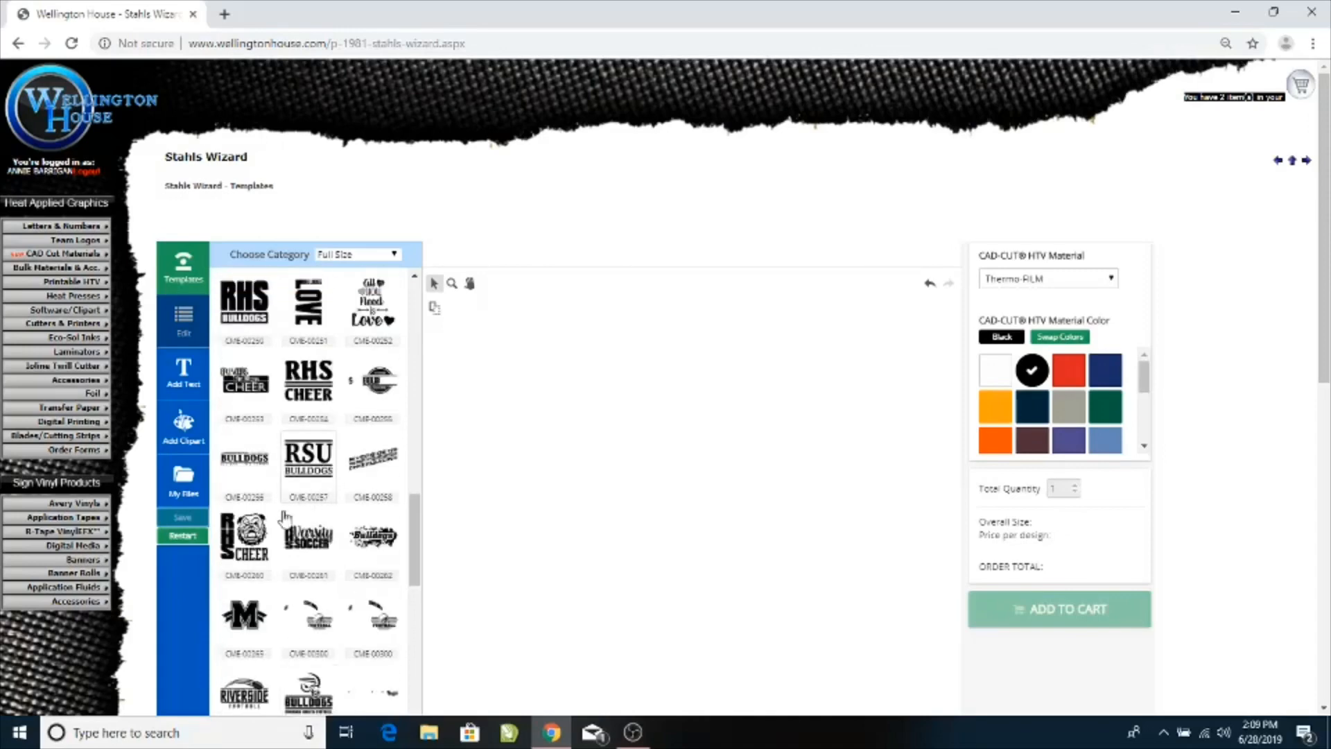
{"action": "left_click", "coordinate": [255, 556]}
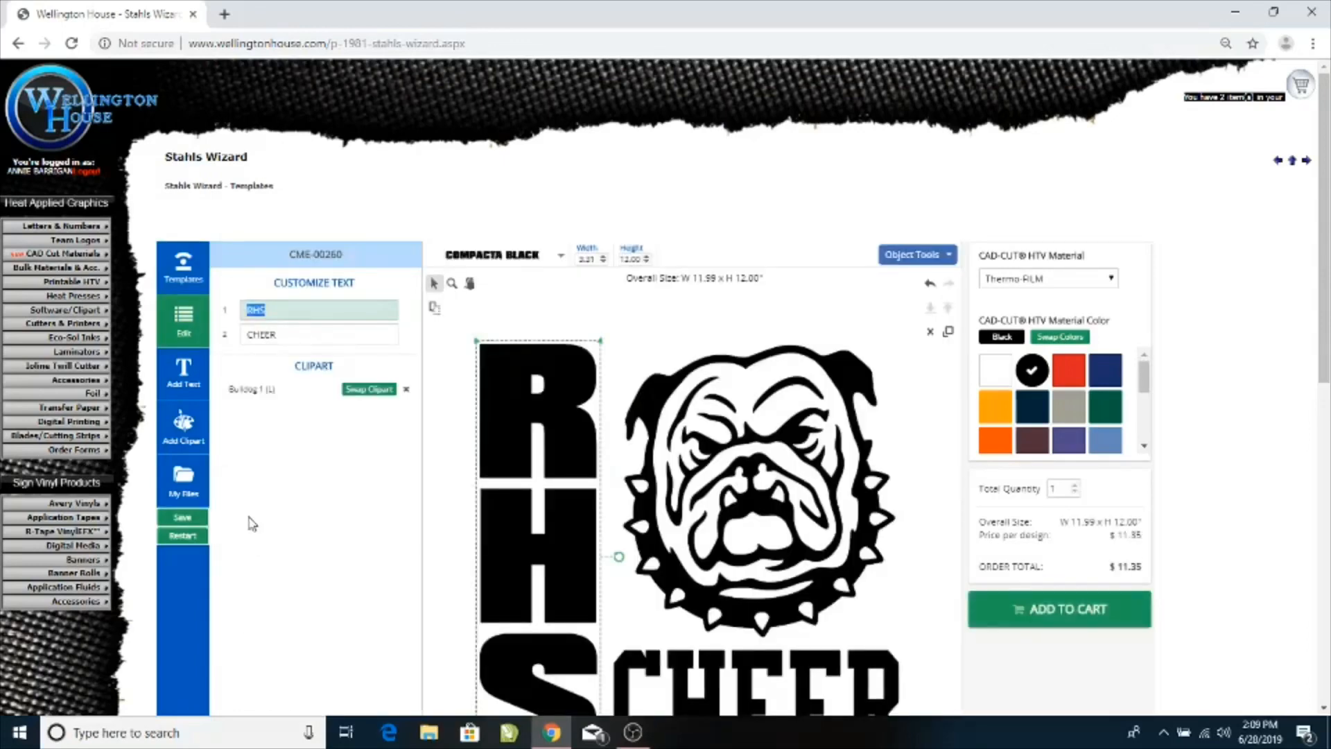
- Replace the first text line of the template, RHS, with GHS
{"action": "scroll", "coordinate": [693, 470], "scroll_direction": "down", "scroll_amount": 3}
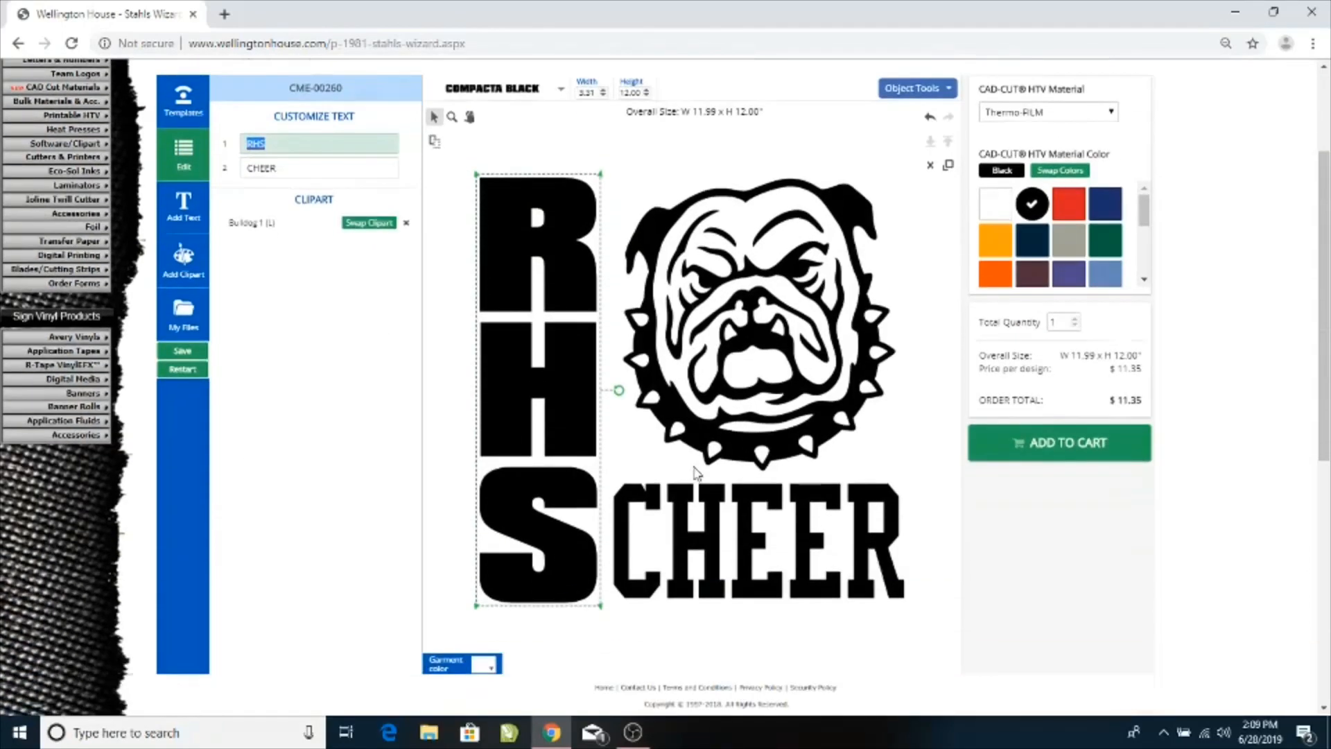
{"action": "scroll", "coordinate": [697, 474], "scroll_direction": "up", "scroll_amount": 2}
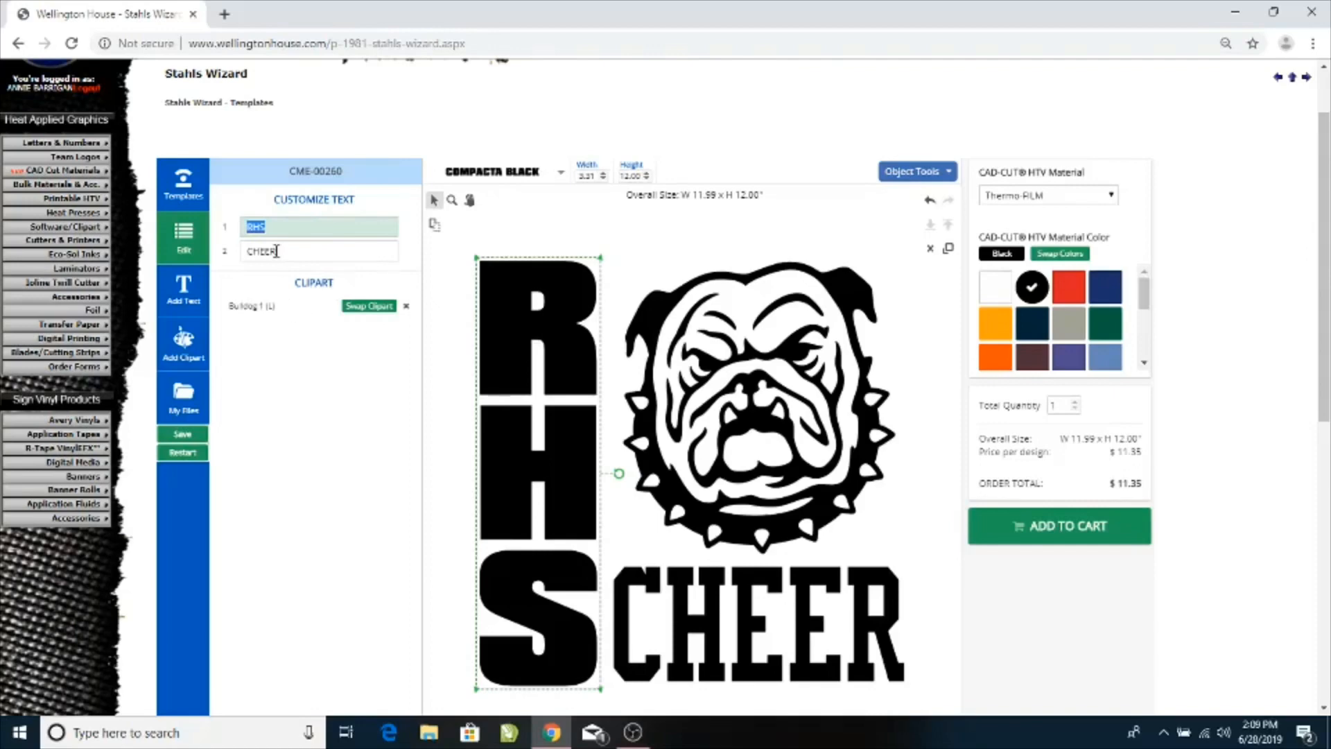
{"action": "left_click", "coordinate": [274, 224]}
{"action": "key", "text": "BackSpace"}
{"action": "key", "text": "BackSpace"}
{"action": "key", "text": "BackSpace"}
{"action": "type", "text": "CHS"}
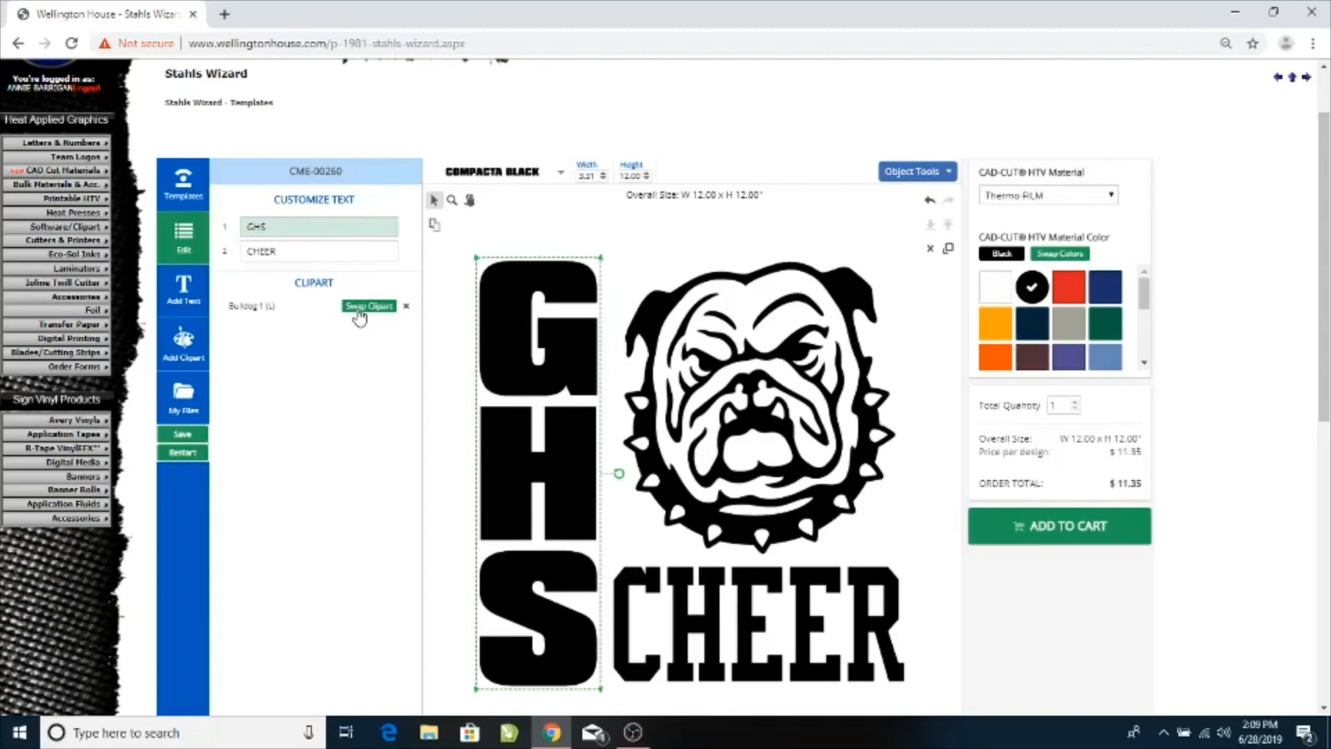
- Swap the bulldog clipart for the kneeling cheerleader with pom-poms, CheerX15E 15 (L), from the Sports category
{"action": "left_click", "coordinate": [359, 316]}
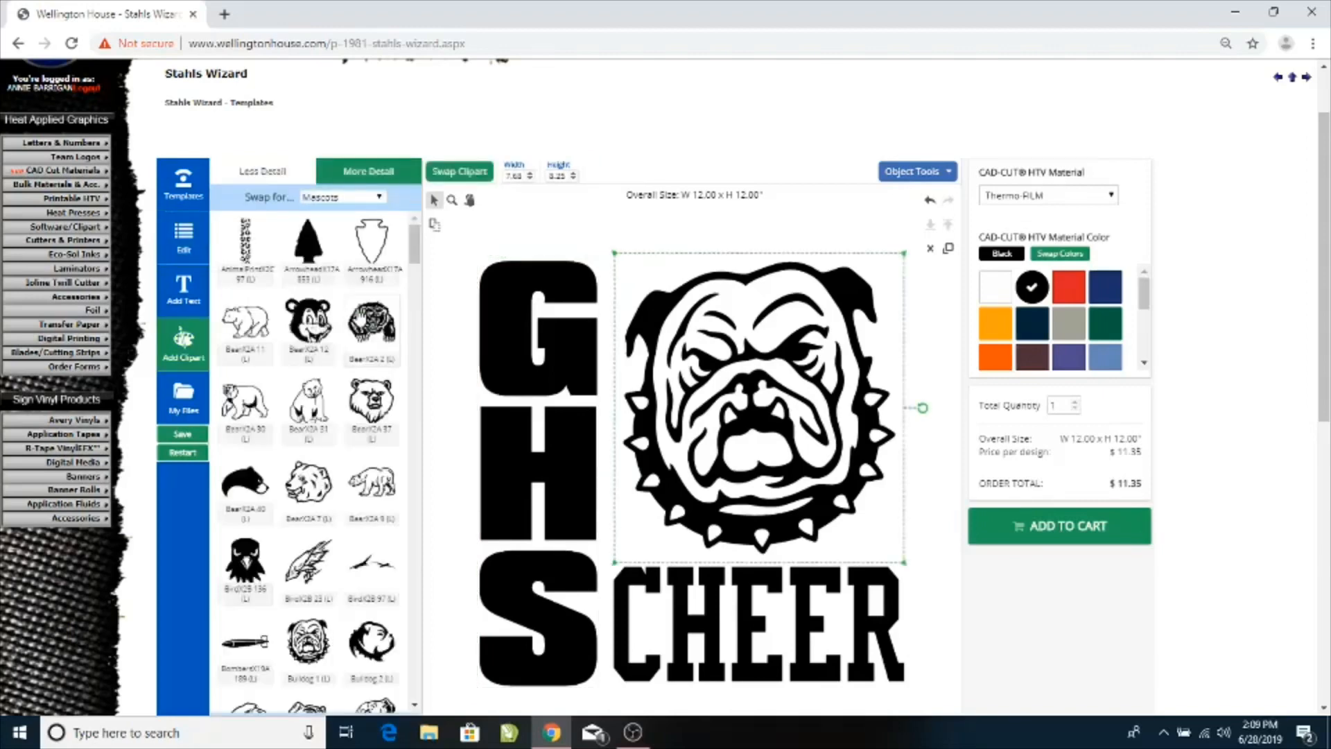
{"action": "scroll", "coordinate": [312, 341], "scroll_direction": "down", "scroll_amount": 2}
{"action": "scroll", "coordinate": [312, 341], "scroll_direction": "up", "scroll_amount": 2}
{"action": "left_click", "coordinate": [379, 200]}
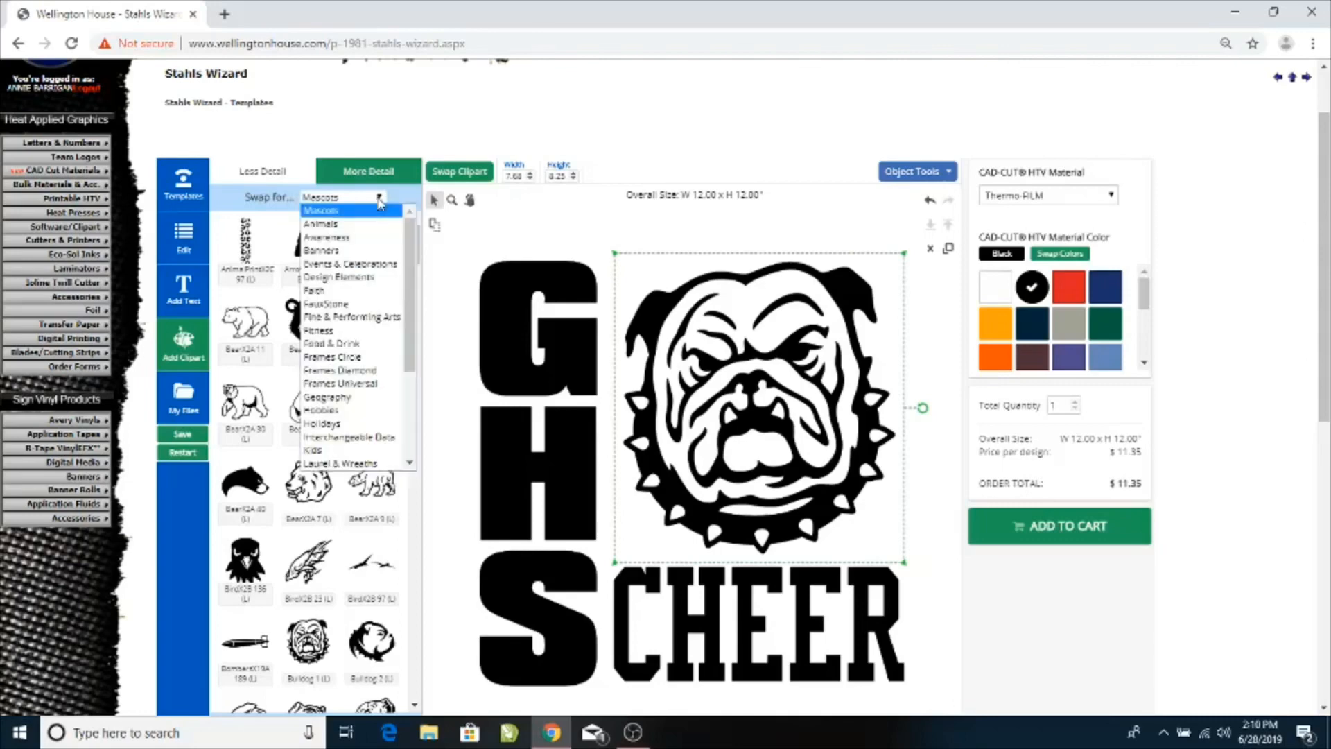
{"action": "scroll", "coordinate": [397, 298], "scroll_direction": "down", "scroll_amount": 3}
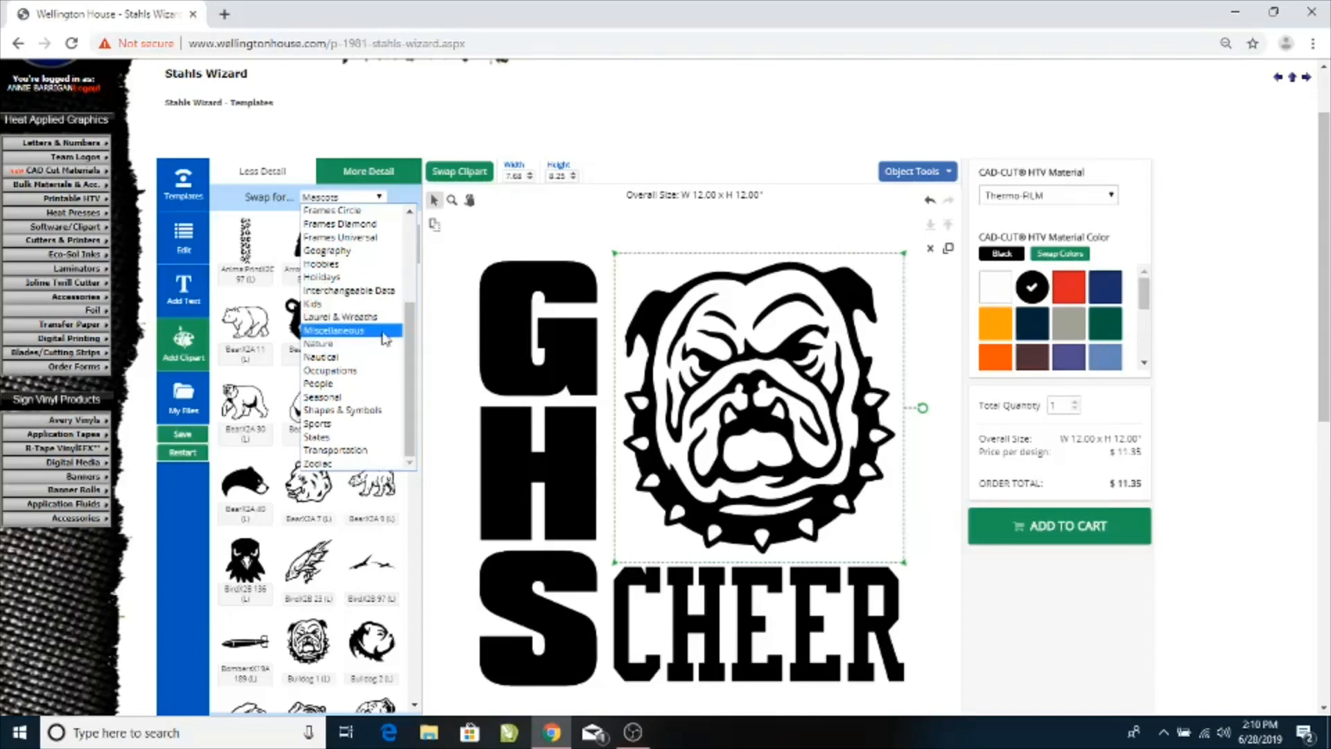
{"action": "left_click", "coordinate": [318, 424]}
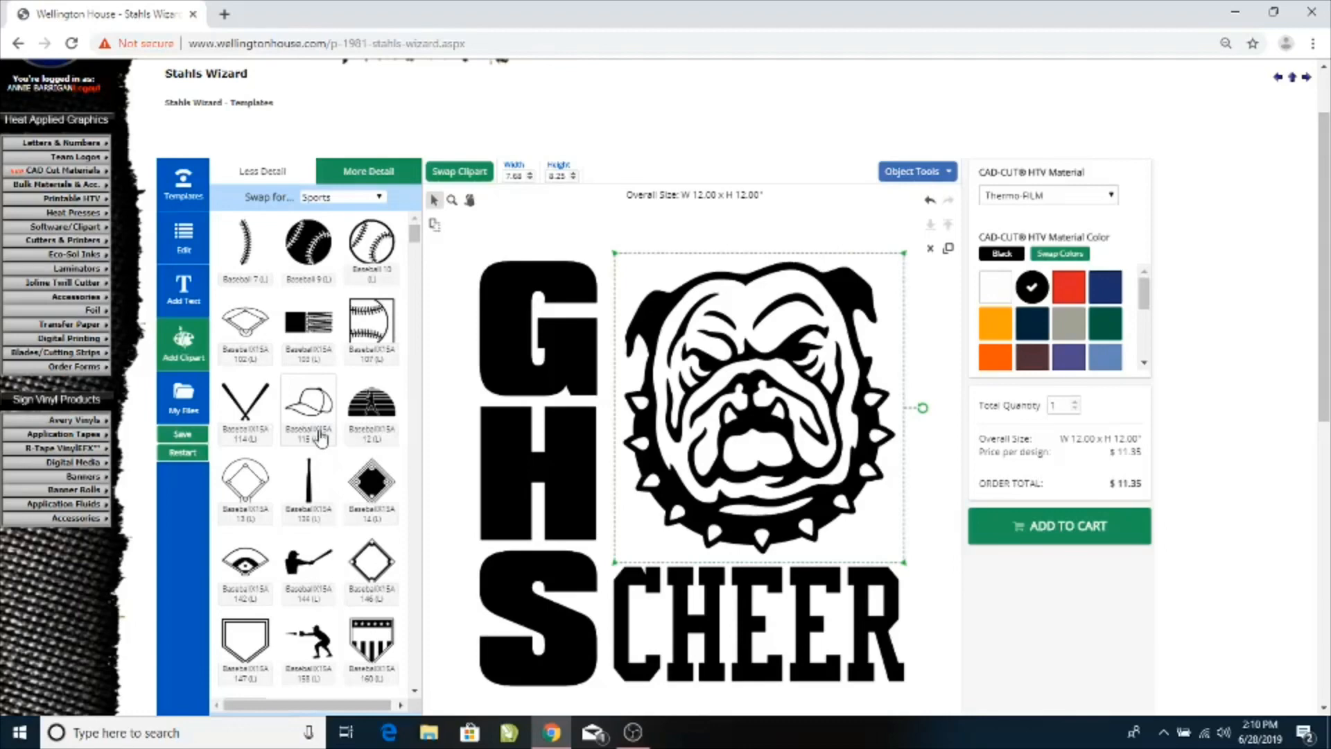
{"action": "scroll", "coordinate": [321, 437], "scroll_direction": "down", "scroll_amount": 10}
{"action": "scroll", "coordinate": [319, 437], "scroll_direction": "down", "scroll_amount": 5}
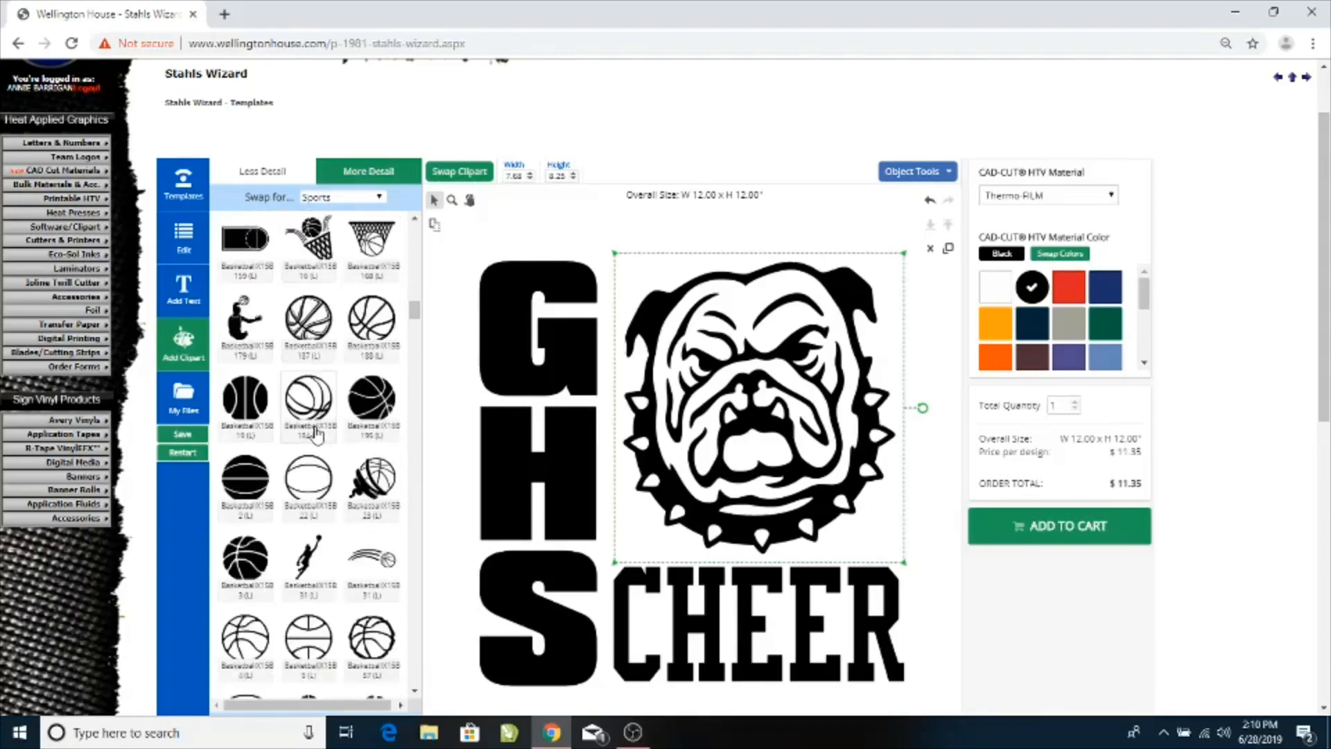
{"action": "scroll", "coordinate": [317, 433], "scroll_direction": "down", "scroll_amount": 5}
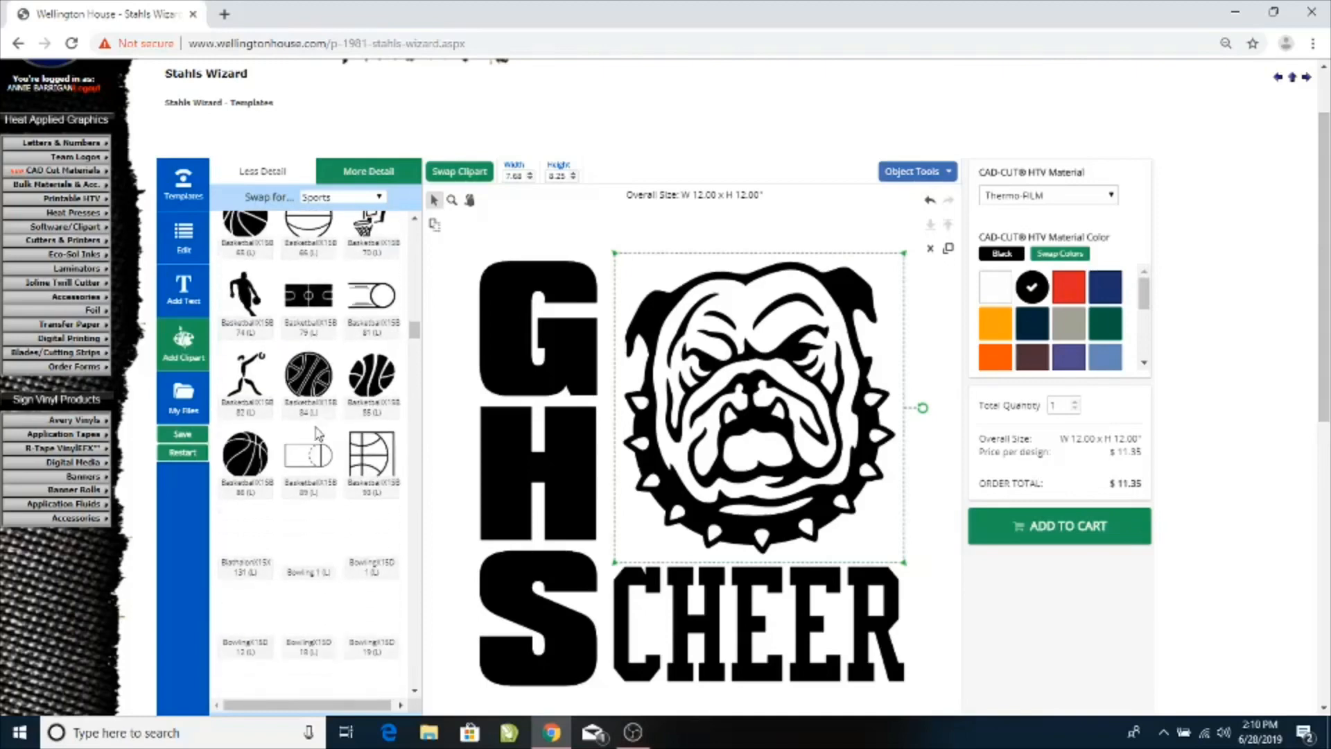
{"action": "scroll", "coordinate": [318, 435], "scroll_direction": "down", "scroll_amount": 8}
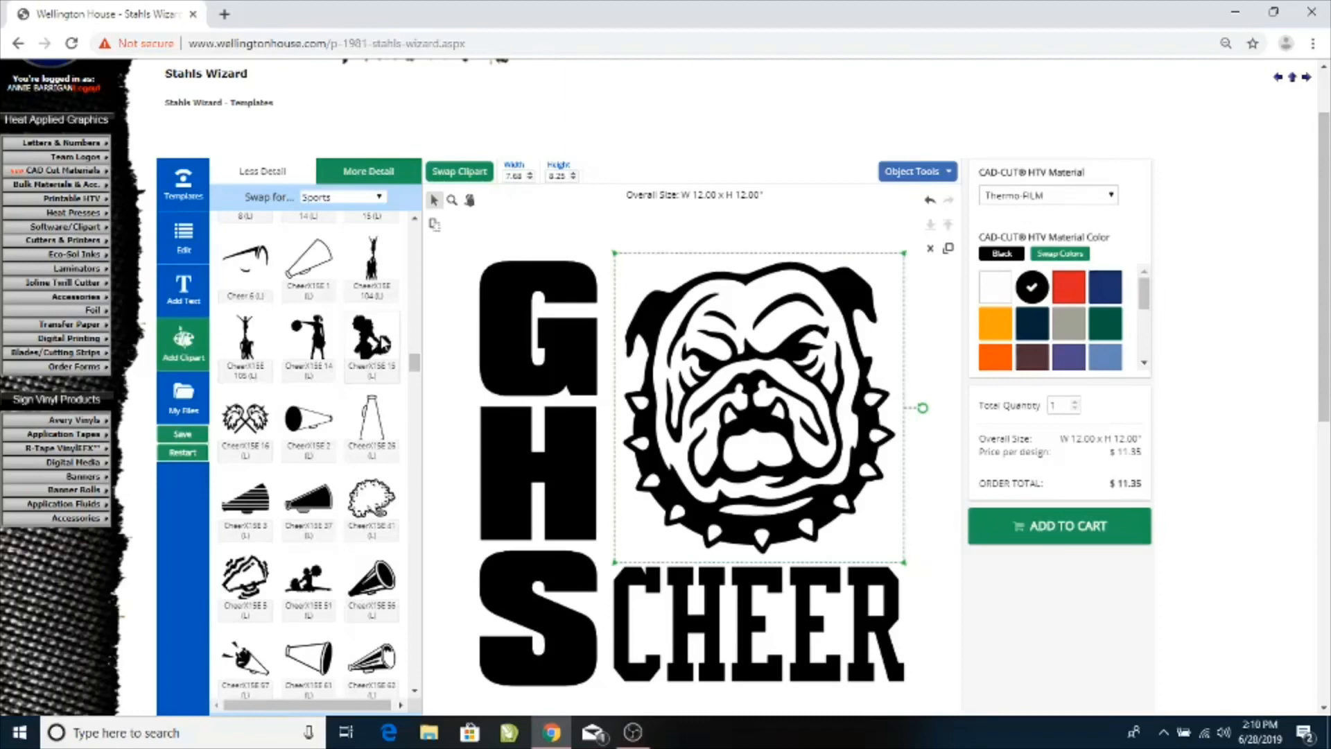
{"action": "left_click", "coordinate": [383, 342]}
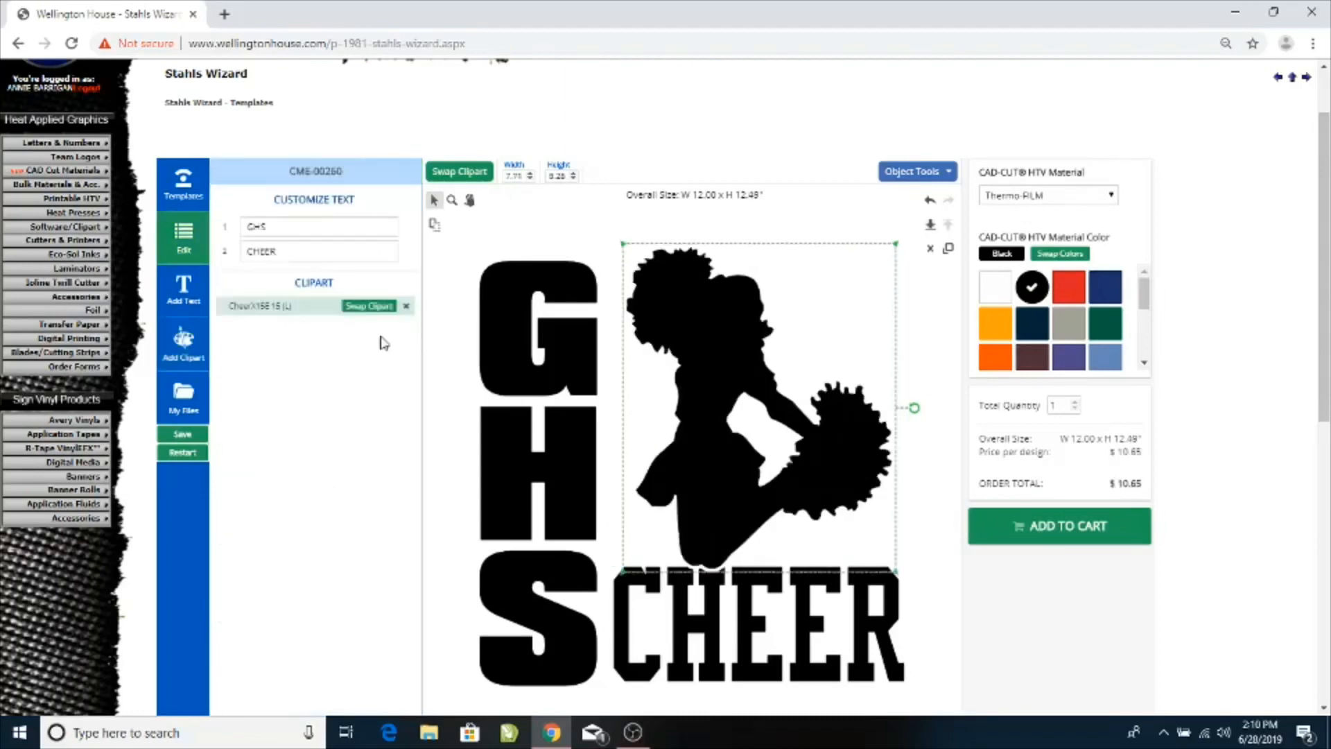
- Compare the Less Detail and More Detail sports clipart available for a swap, and return to the design's editing options
{"action": "left_click", "coordinate": [362, 307]}
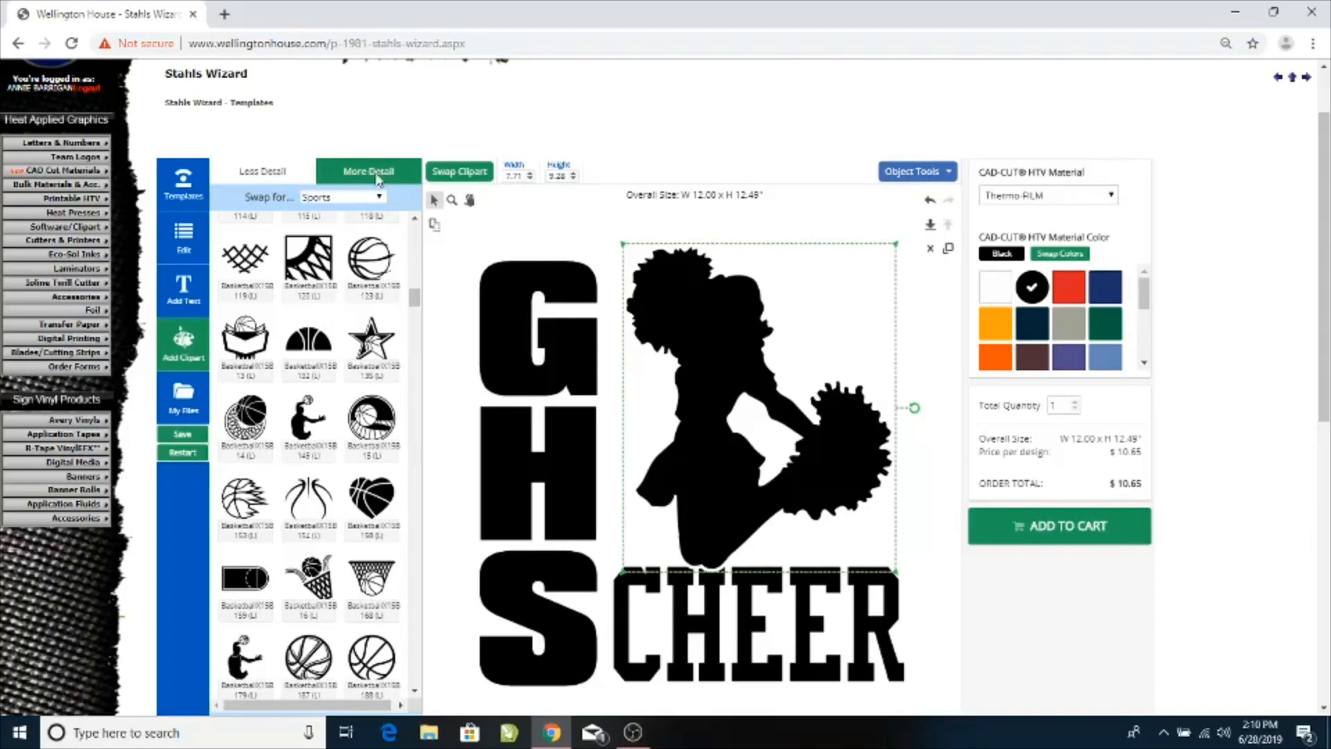
{"action": "left_click", "coordinate": [262, 173]}
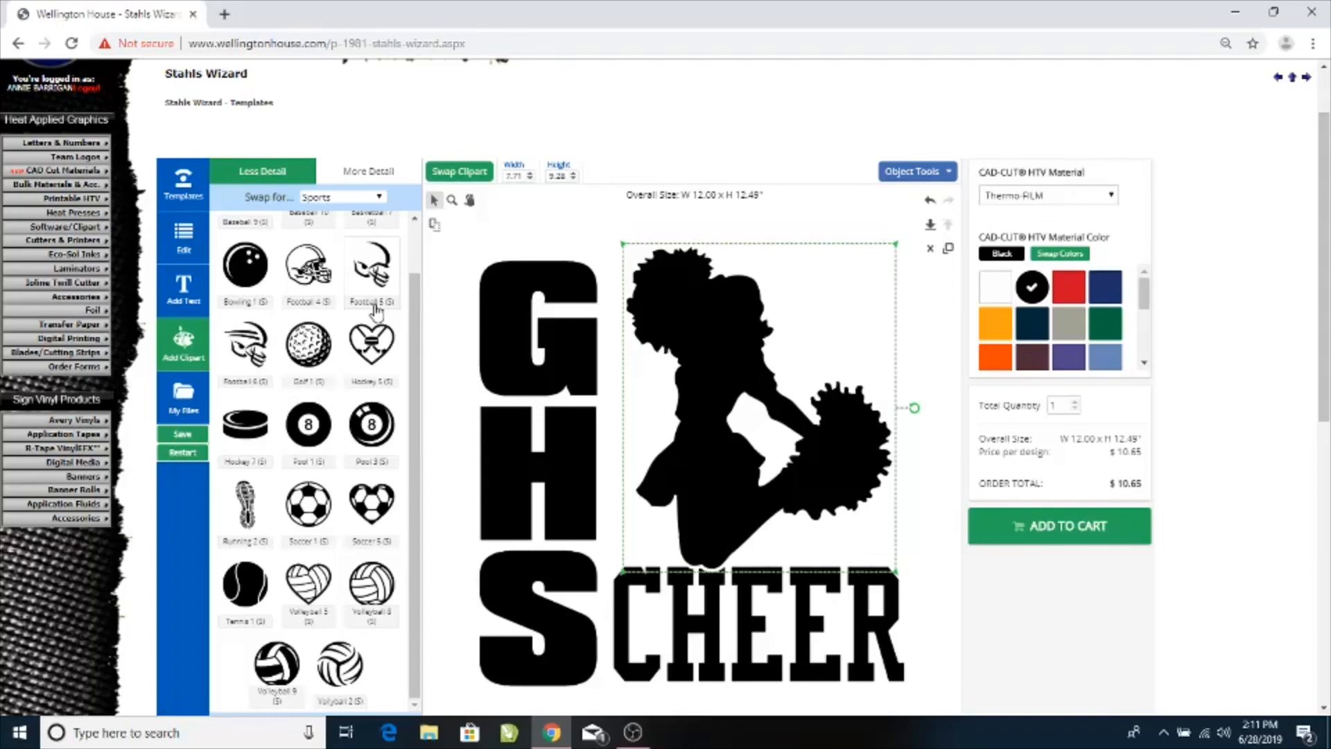
{"action": "left_click", "coordinate": [365, 178]}
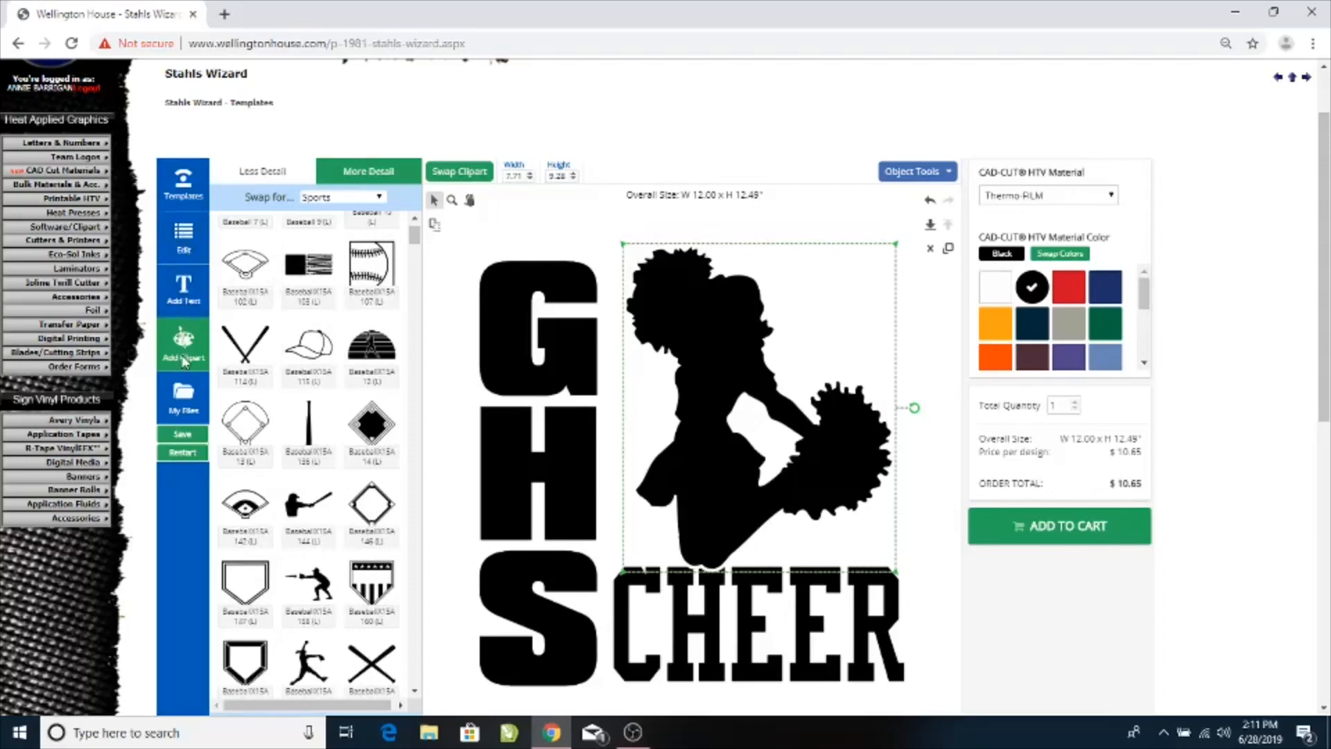
{"action": "left_click", "coordinate": [186, 243]}
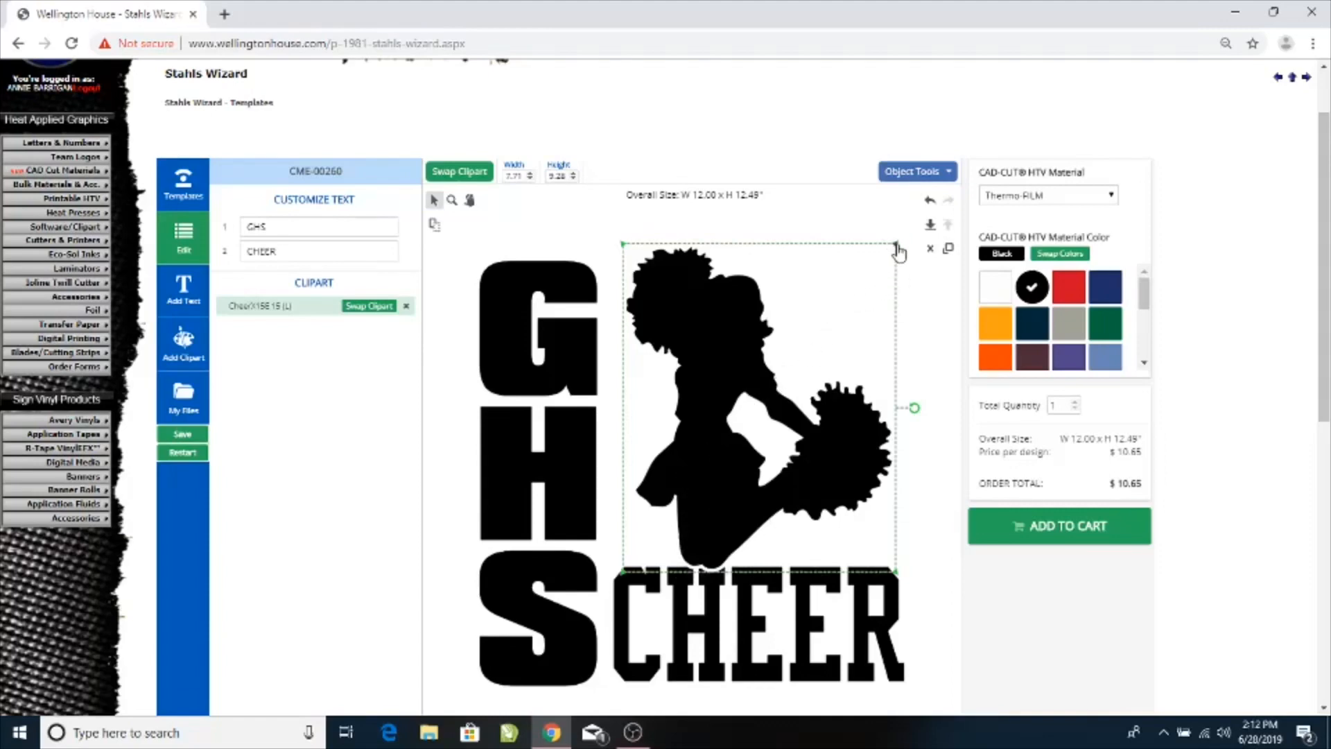
- Shrink the cheerleader clipart to about 7.10 by 8.55 inches and align its top edge with the GHS text
{"action": "left_click_drag", "start_coordinate": [896, 245], "coordinate": [897, 253]}
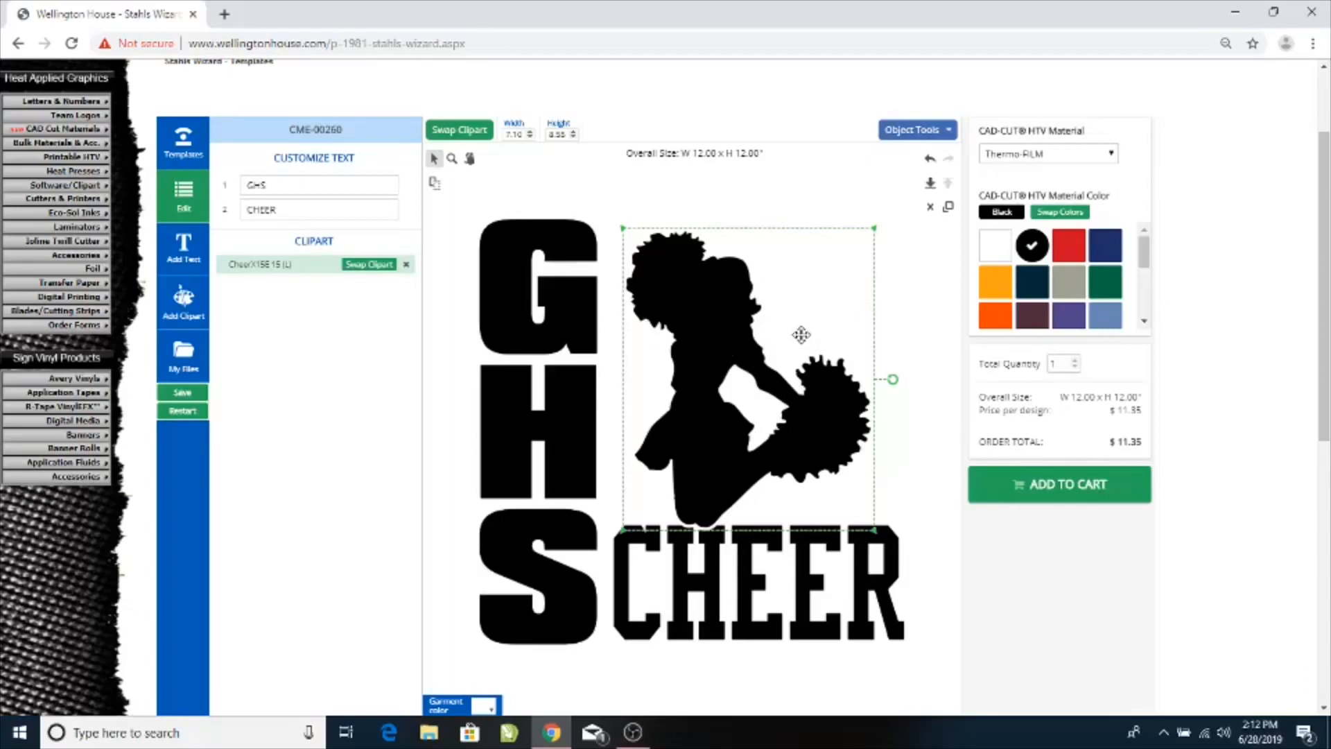
{"action": "left_click", "coordinate": [572, 234]}
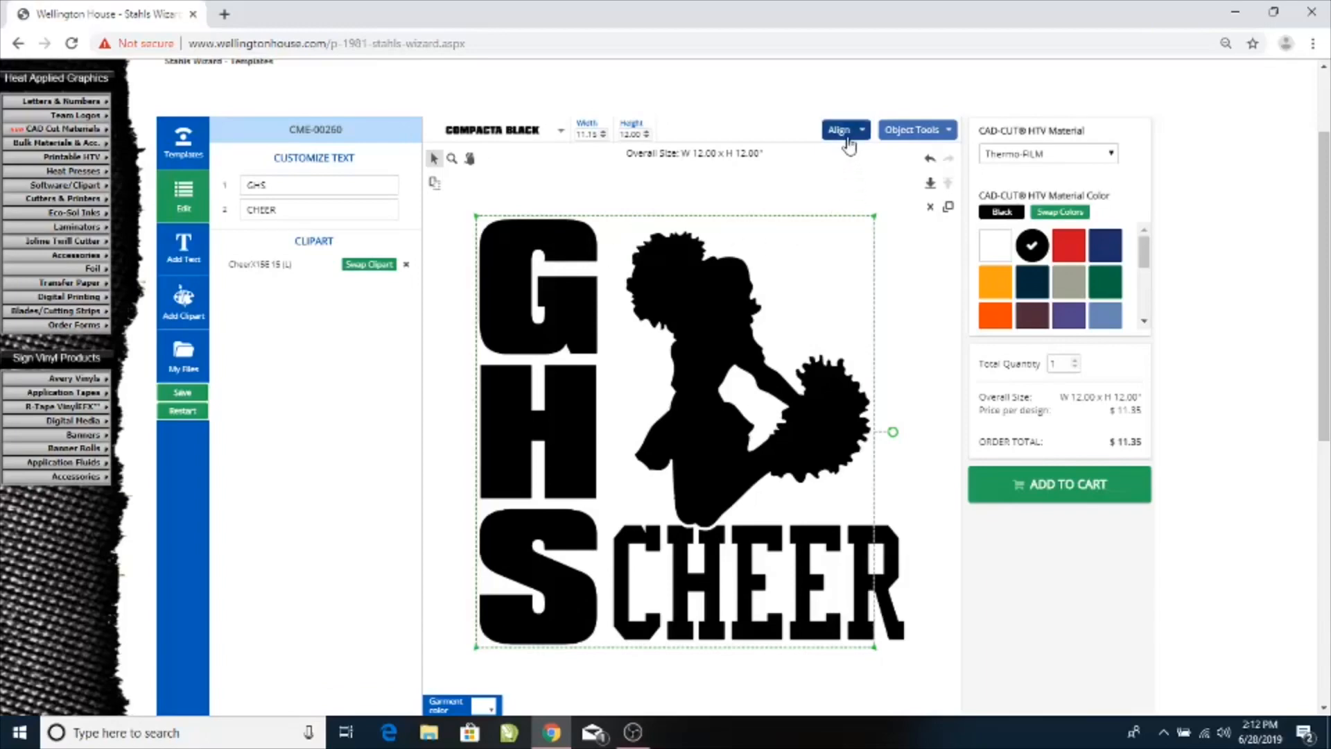
{"action": "left_click", "coordinate": [848, 136]}
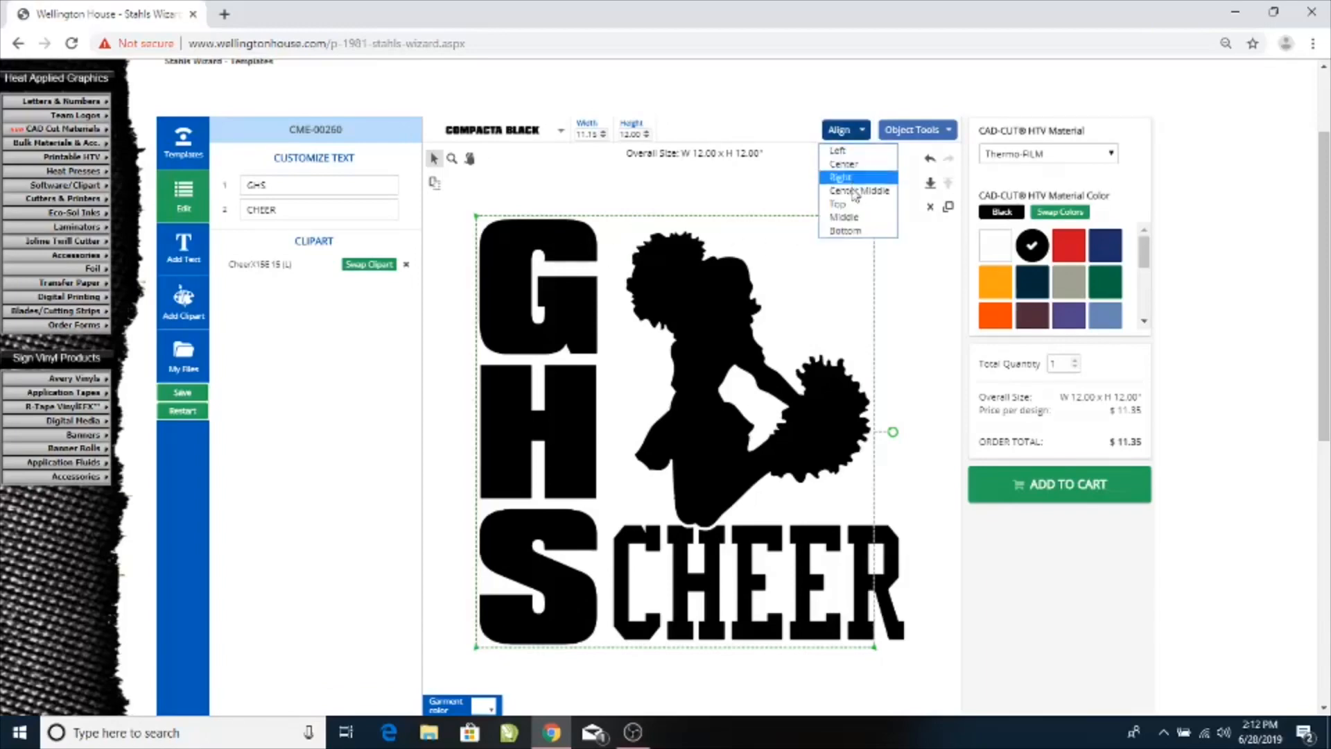
{"action": "left_click", "coordinate": [857, 205]}
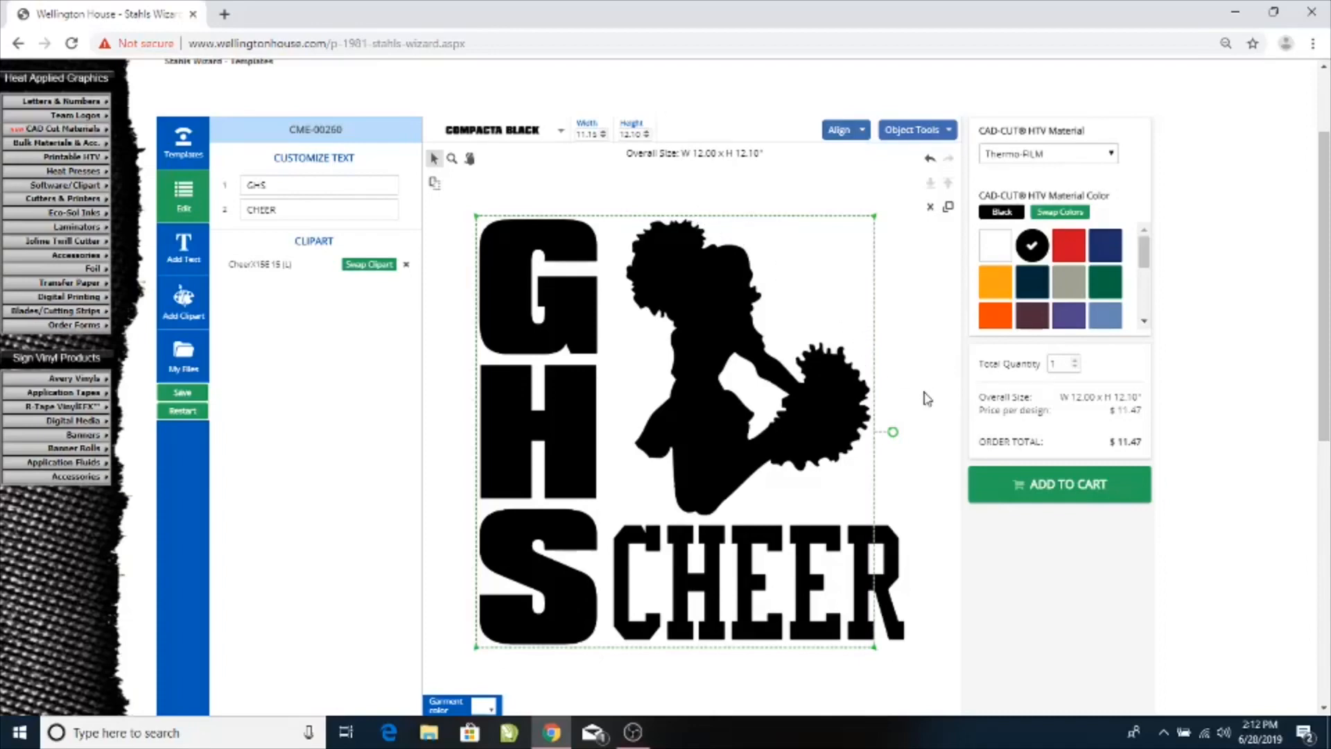
{"action": "left_click", "coordinate": [927, 399]}
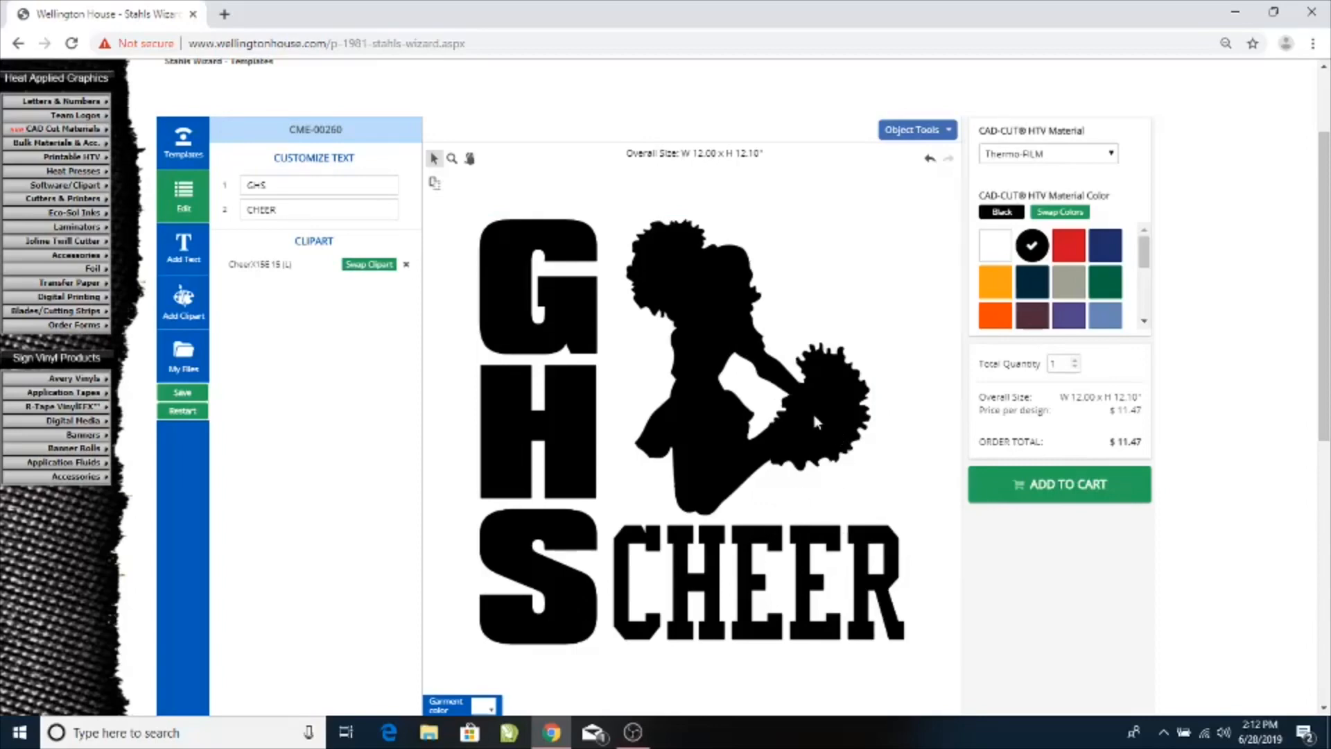
- Center the cheerleader clipart horizontally over the CHEER text, and clear the selection
{"action": "left_click", "coordinate": [715, 297]}
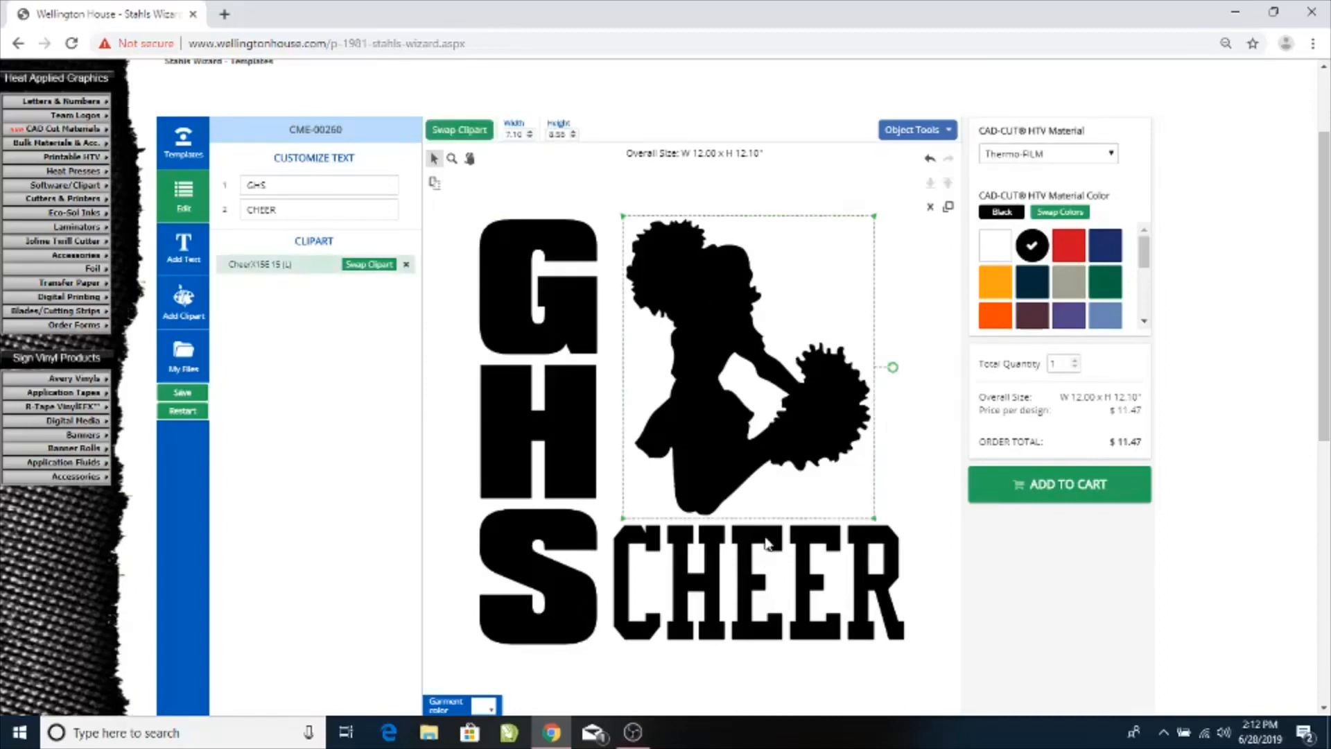
{"action": "left_click", "coordinate": [767, 541]}
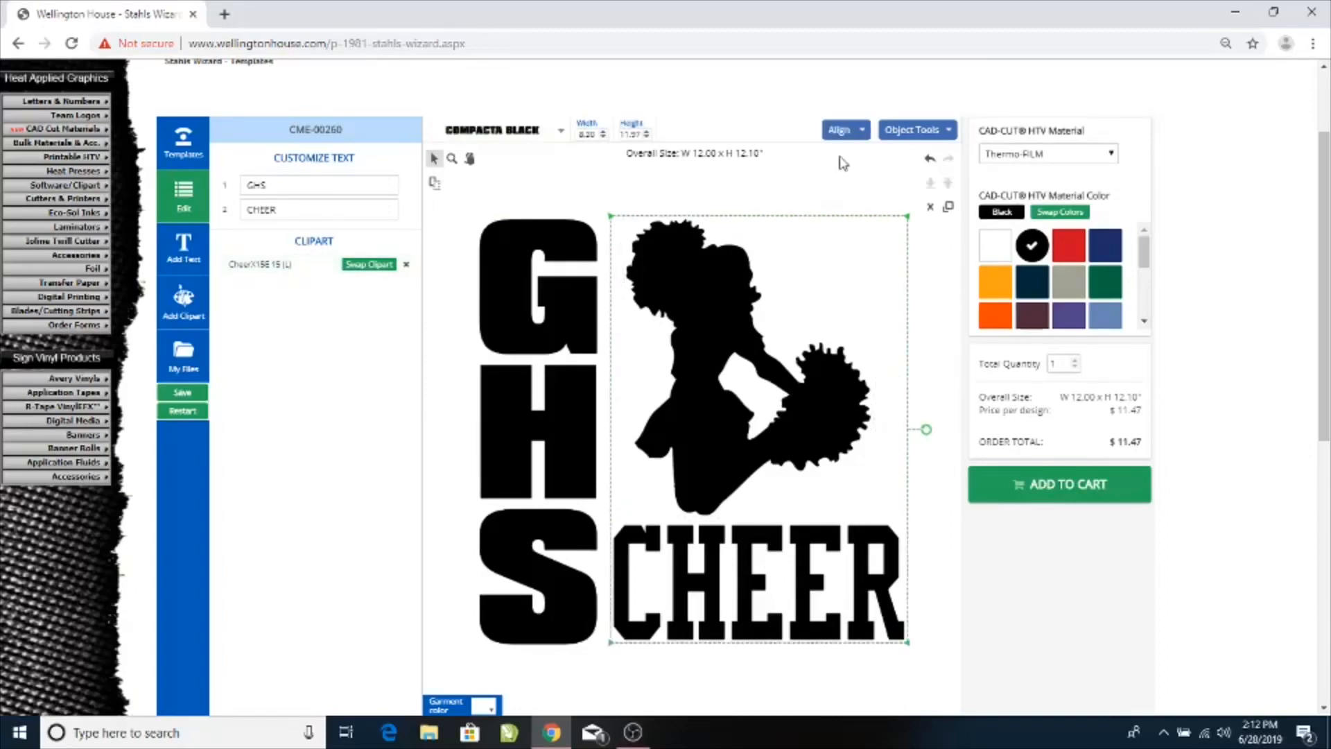
{"action": "left_click", "coordinate": [847, 133]}
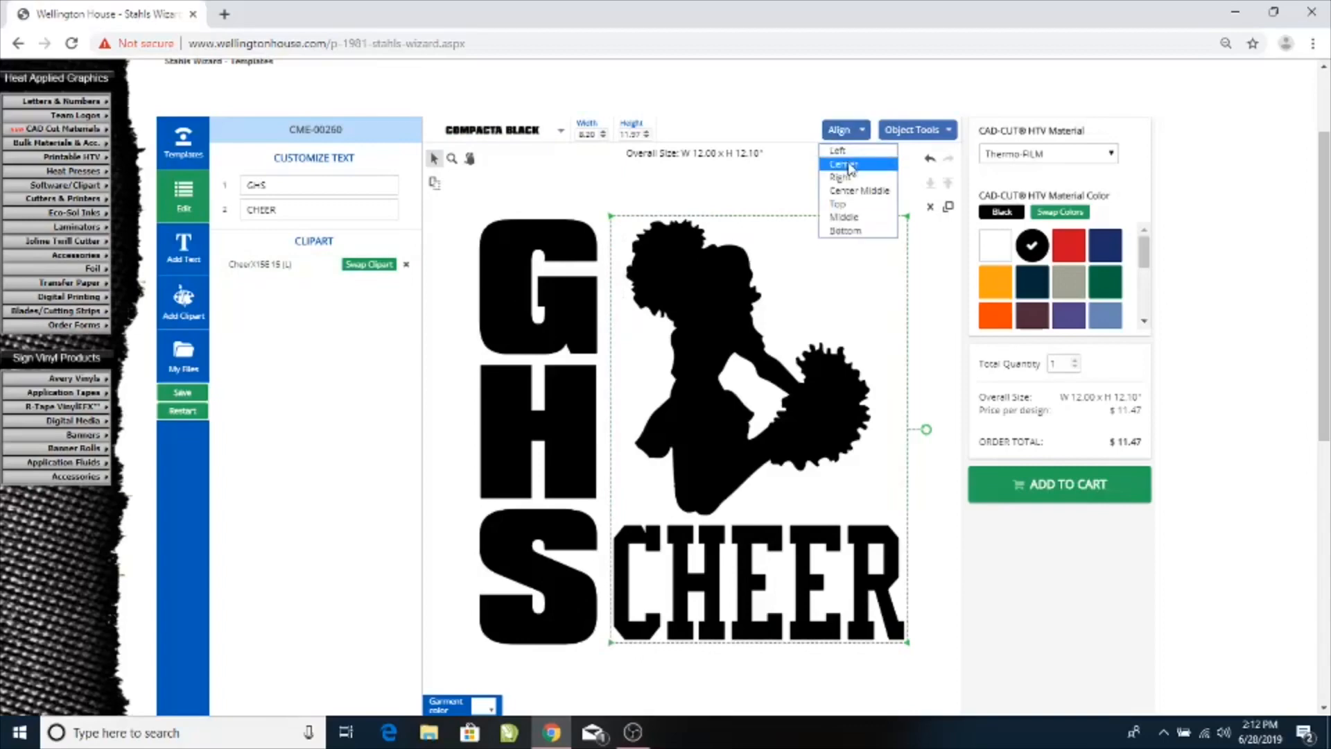
{"action": "left_click", "coordinate": [844, 165]}
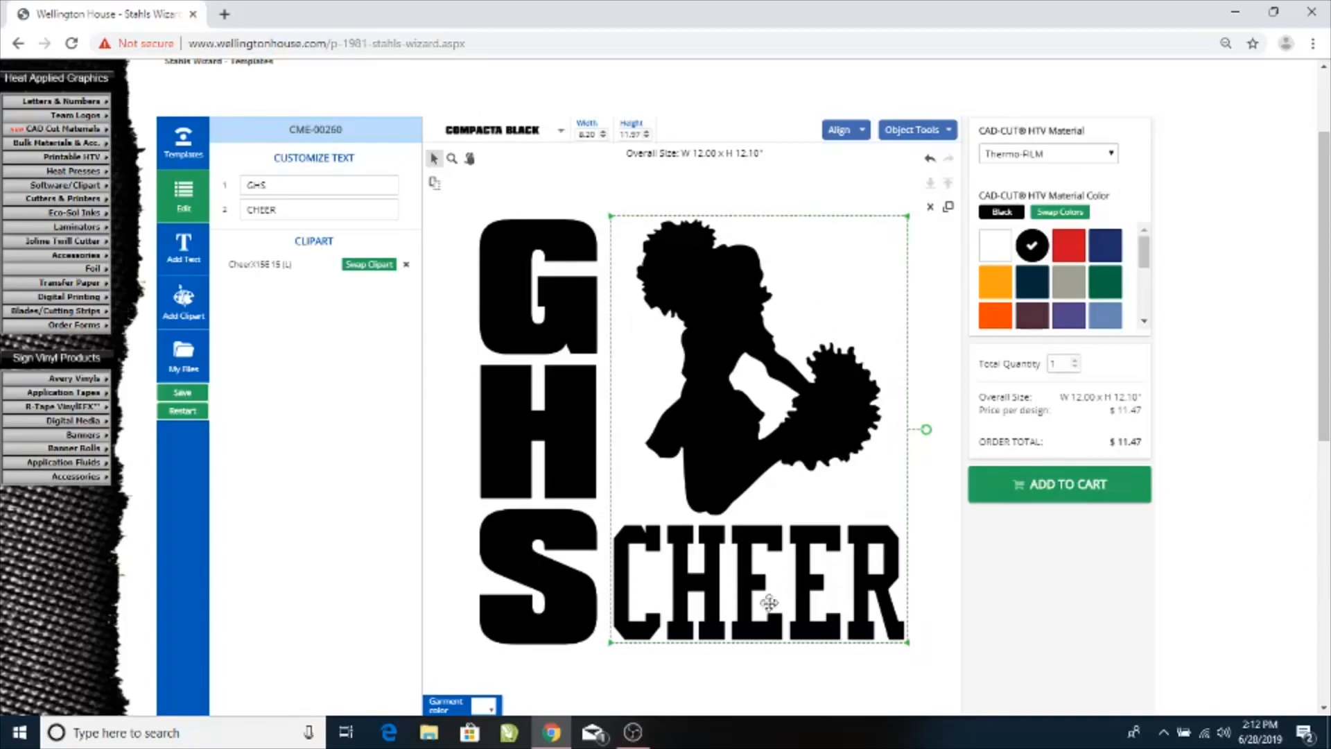
{"action": "left_click", "coordinate": [951, 358]}
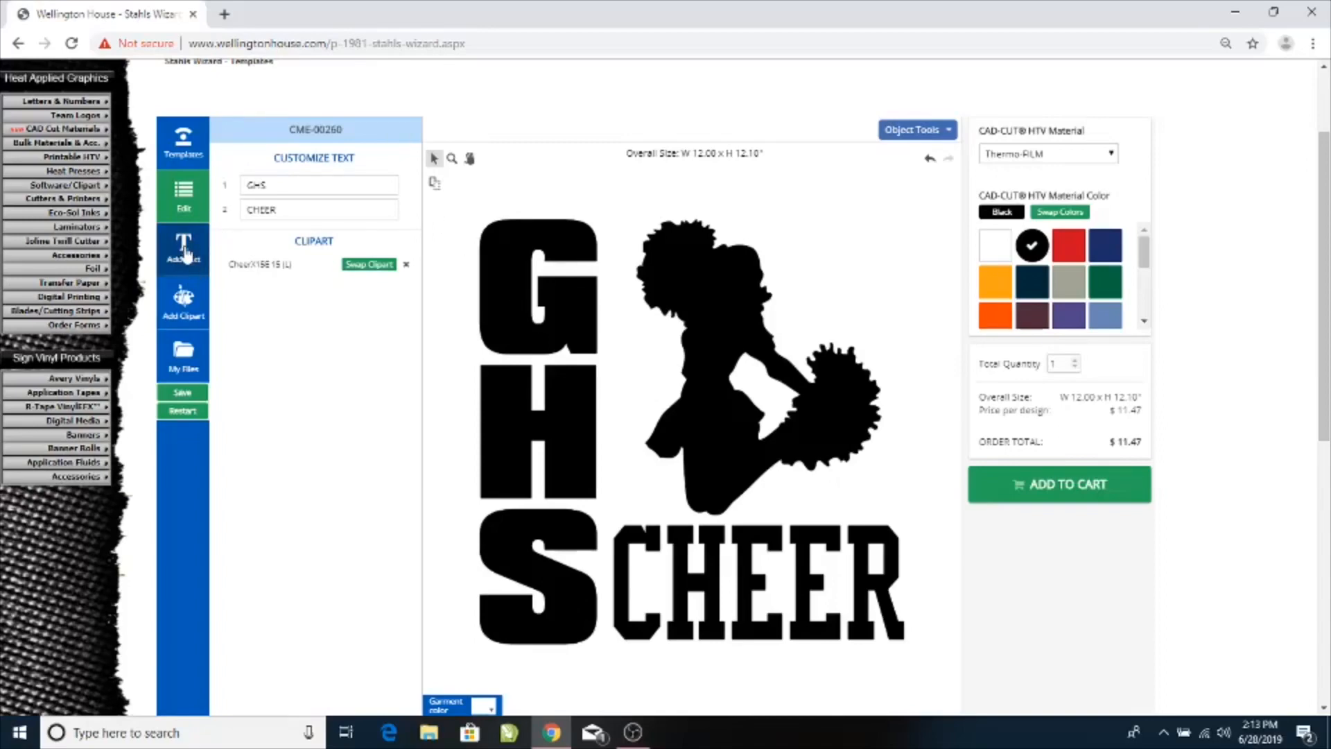
- Add a new text object reading STATE CHAMPS 2019 in the Compacta Black font to match the GHS lettering
{"action": "left_click", "coordinate": [185, 254]}
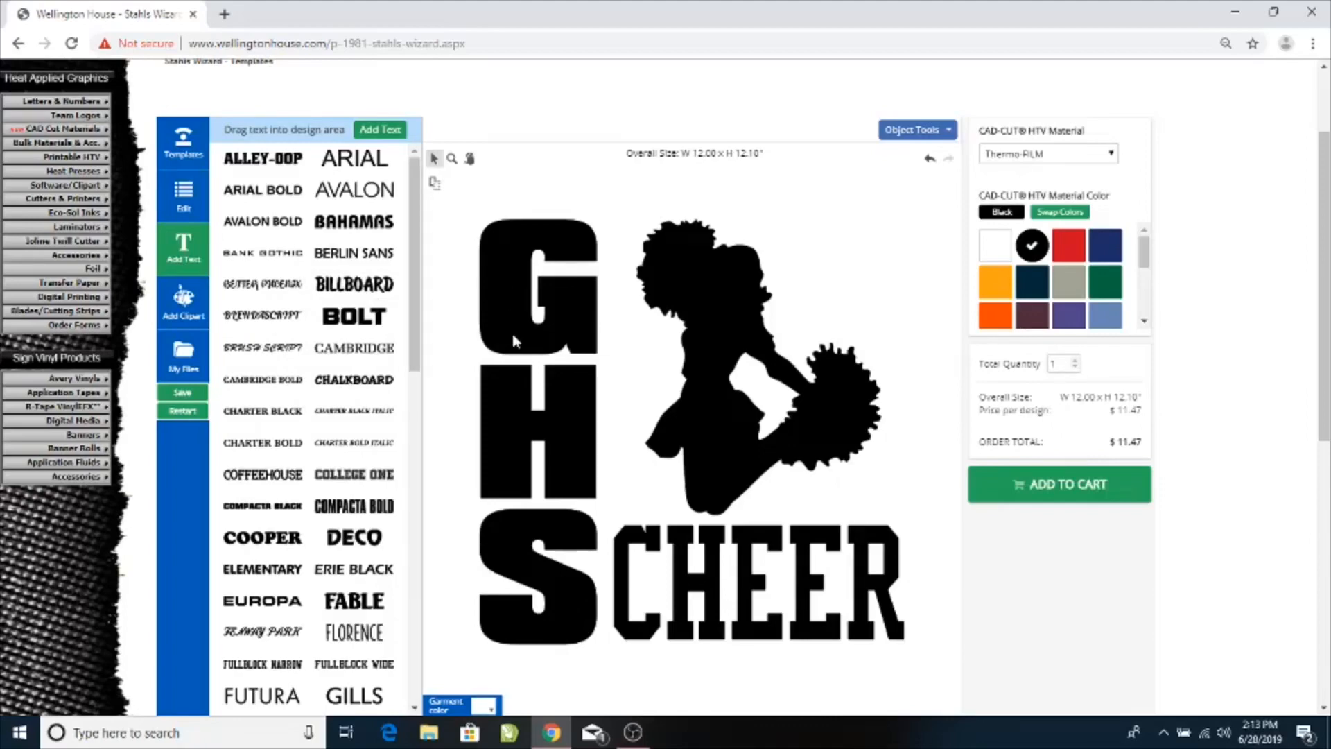
{"action": "left_click", "coordinate": [500, 304]}
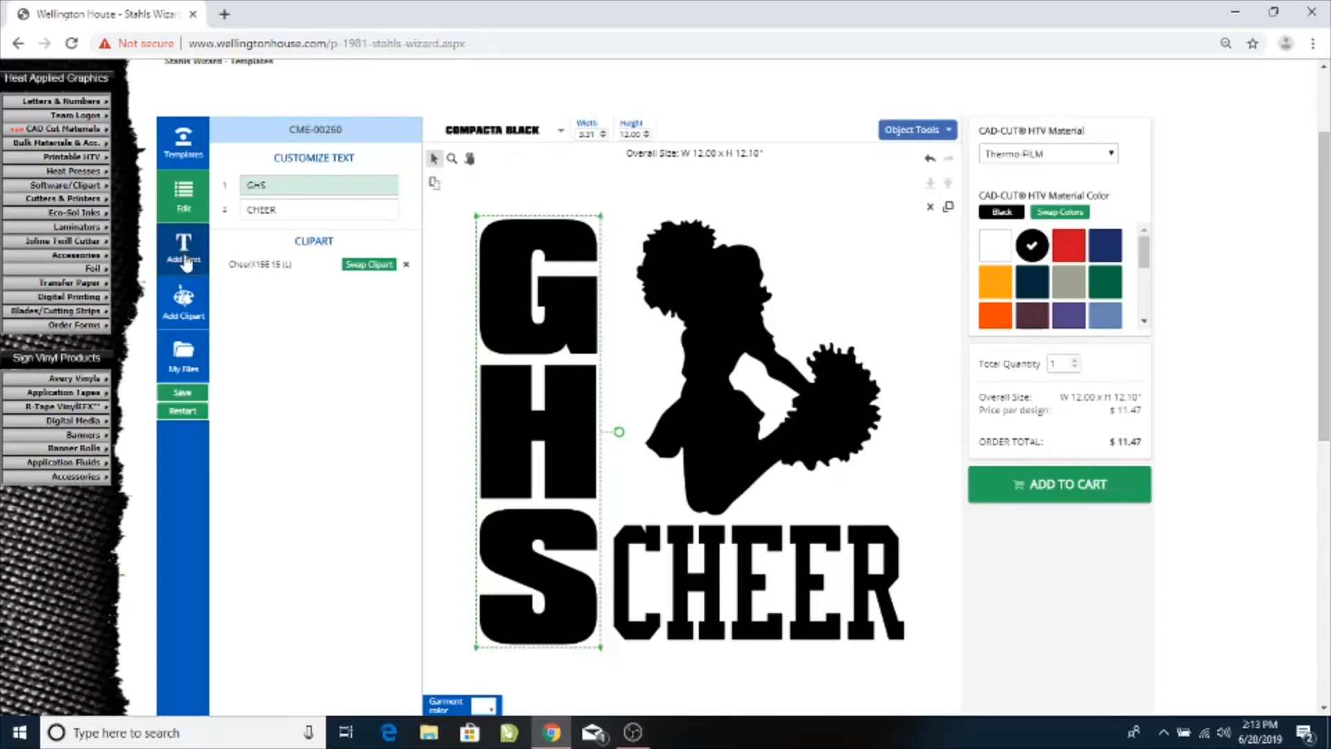
{"action": "left_click", "coordinate": [184, 256]}
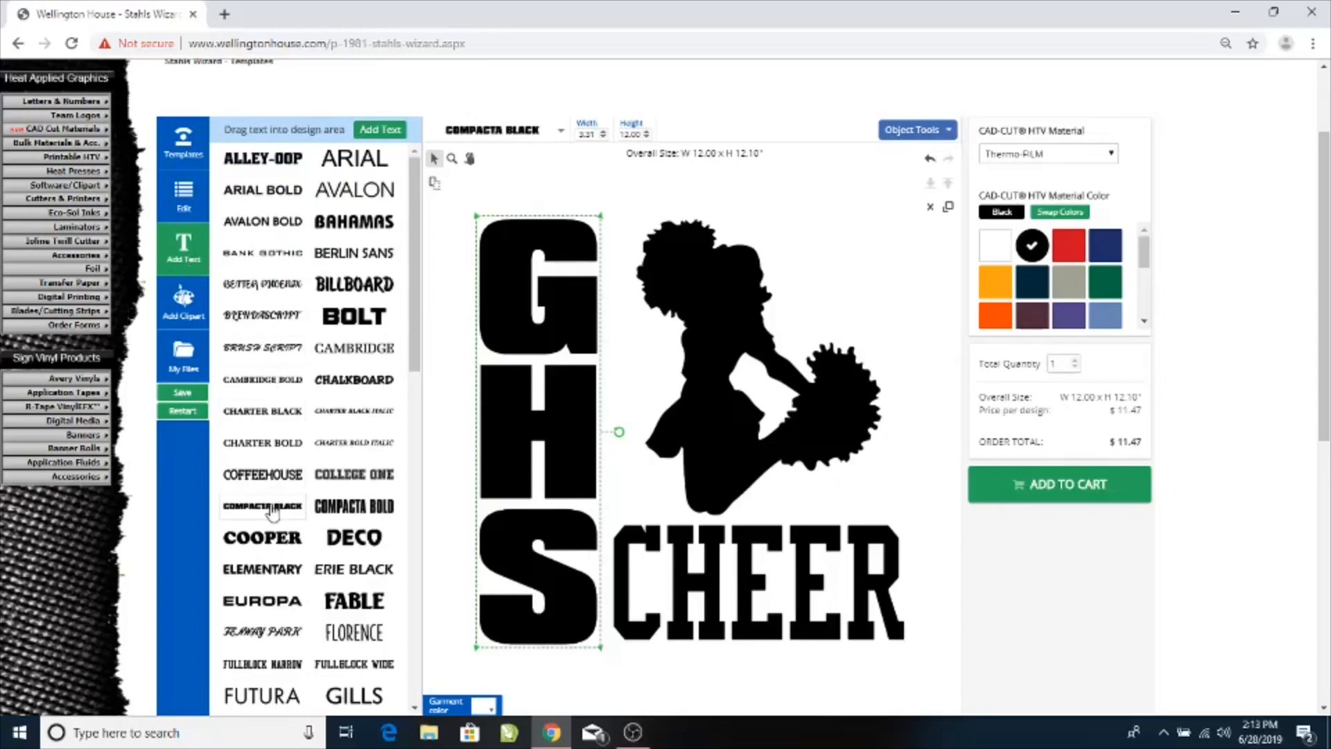
{"action": "left_click", "coordinate": [271, 511]}
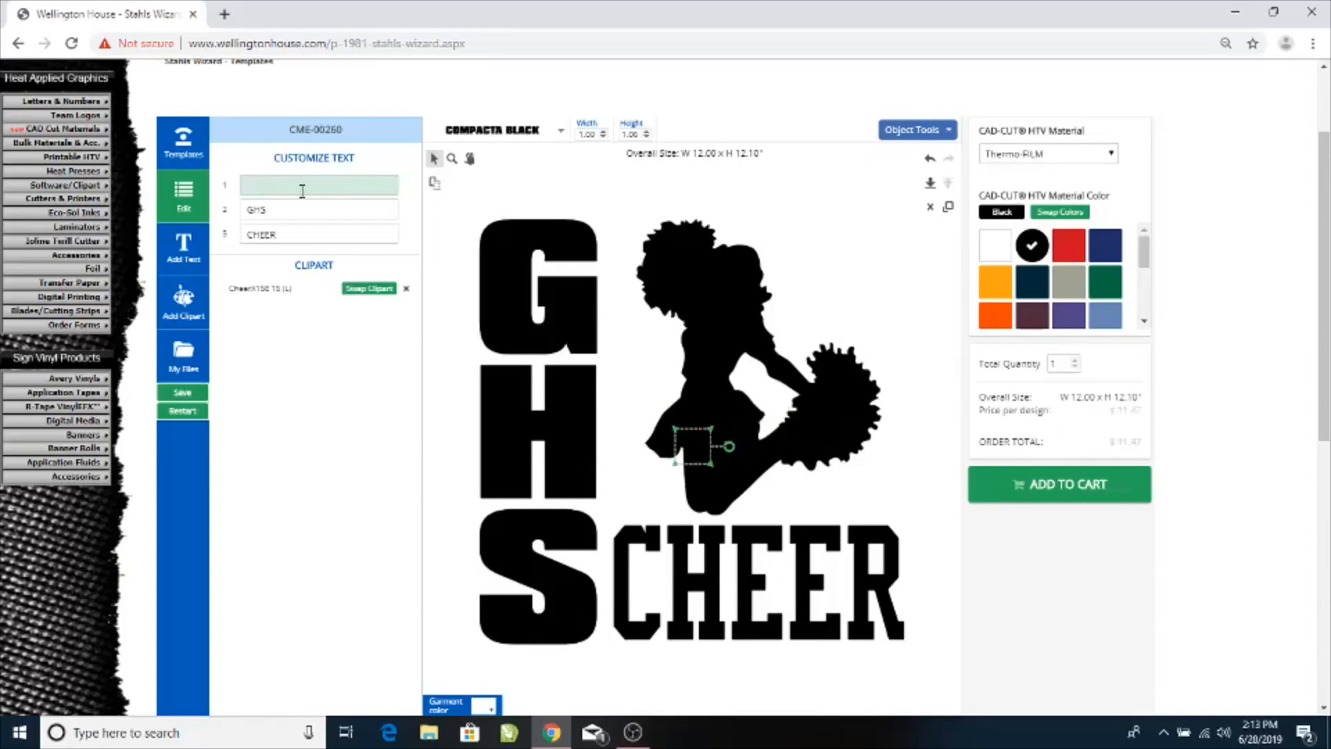
{"action": "type", "text": "STATE CHAMPS 2019"}
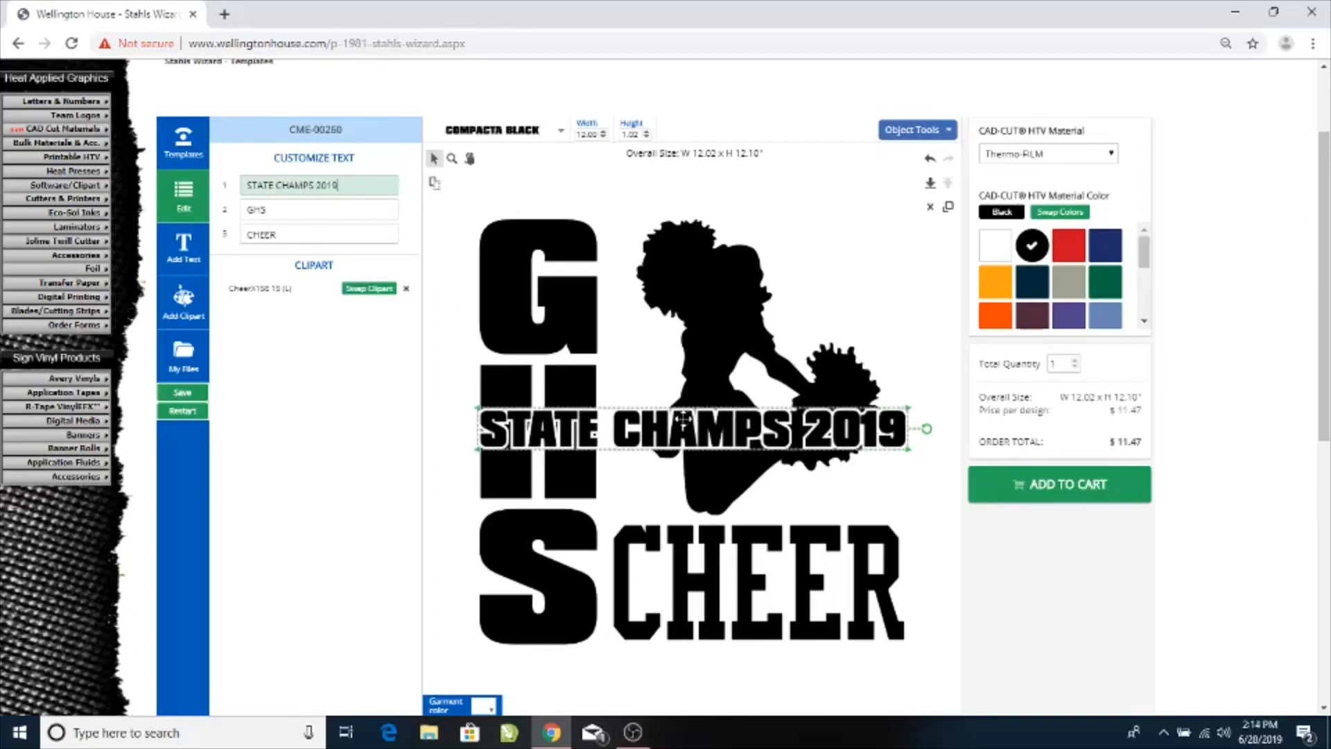
- Move the STATE CHAMPS 2019 text just below GHS and CHEER, and left-align all the design's objects
{"action": "left_click_drag", "start_coordinate": [679, 428], "coordinate": [684, 667]}
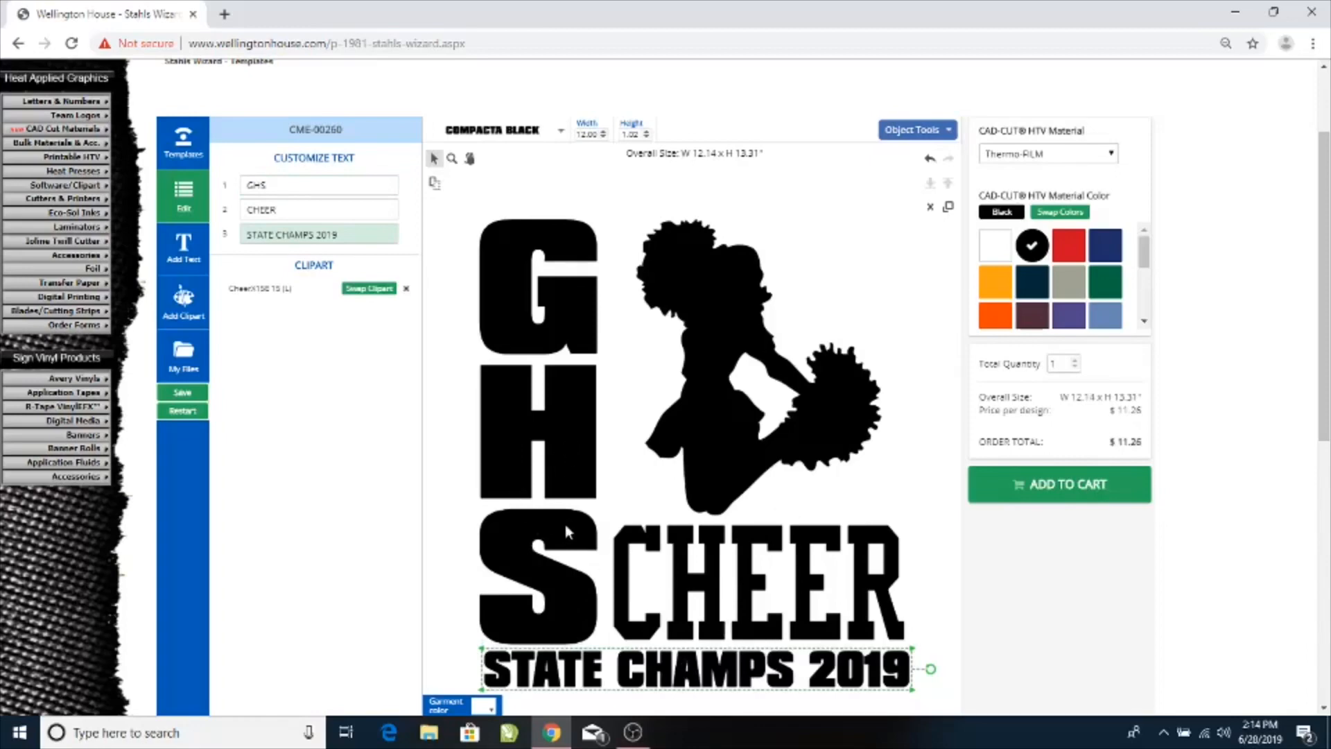
{"action": "key", "text": "ctrl+a"}
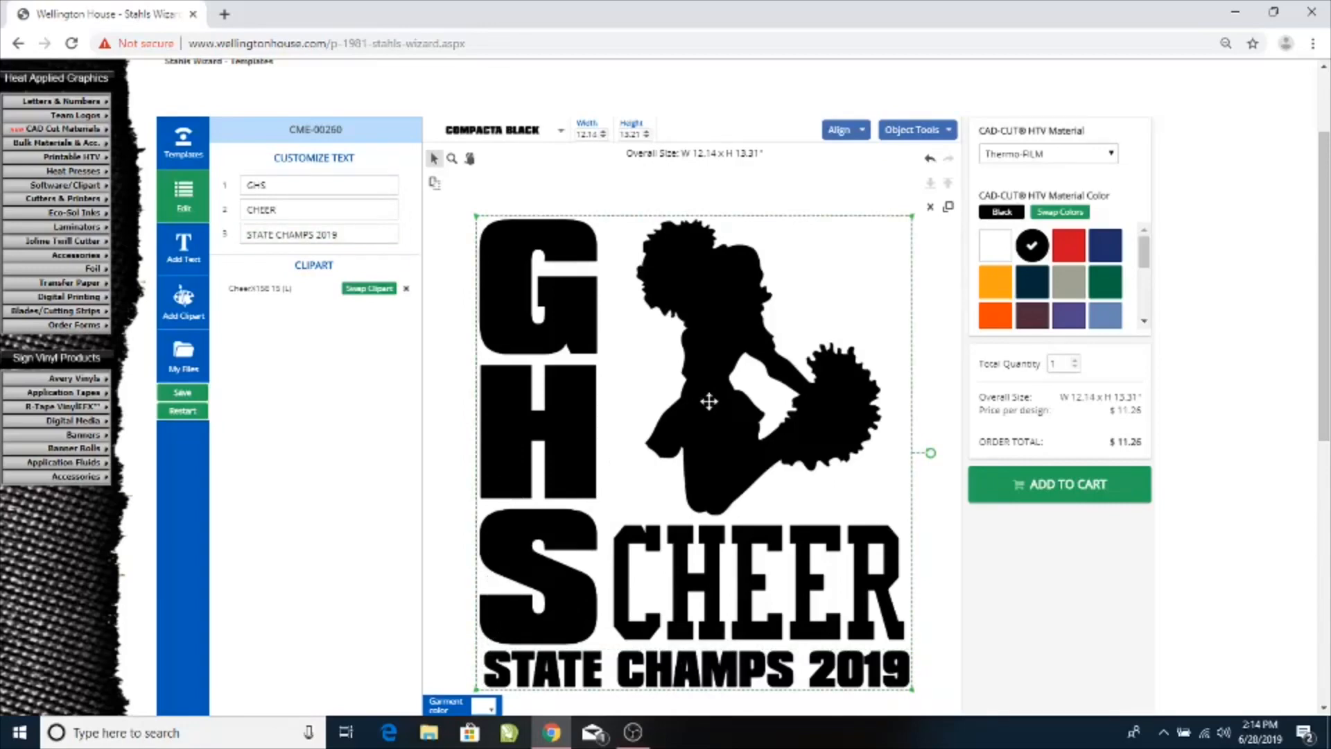
{"action": "left_click", "coordinate": [839, 130]}
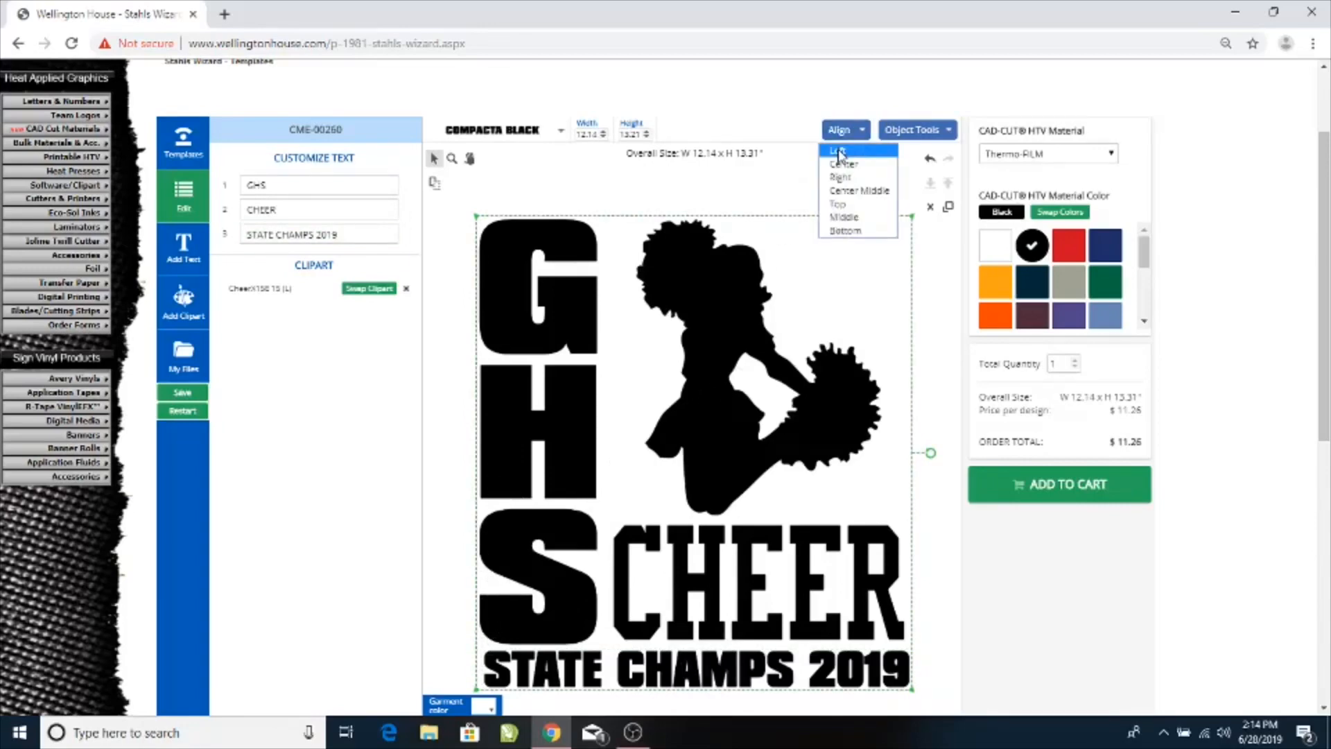
{"action": "left_click", "coordinate": [841, 151]}
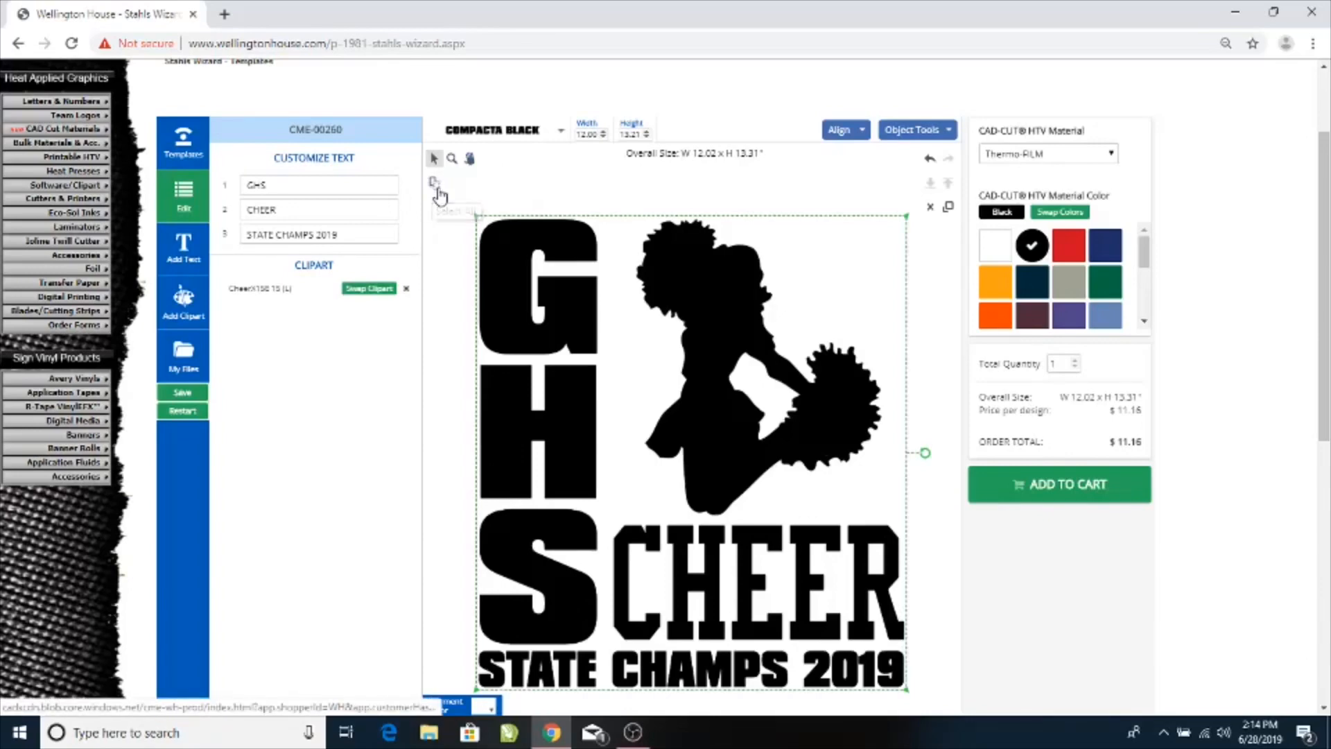
- Select the entire design and set its overall height to 10.5 inches
{"action": "left_click", "coordinate": [433, 186]}
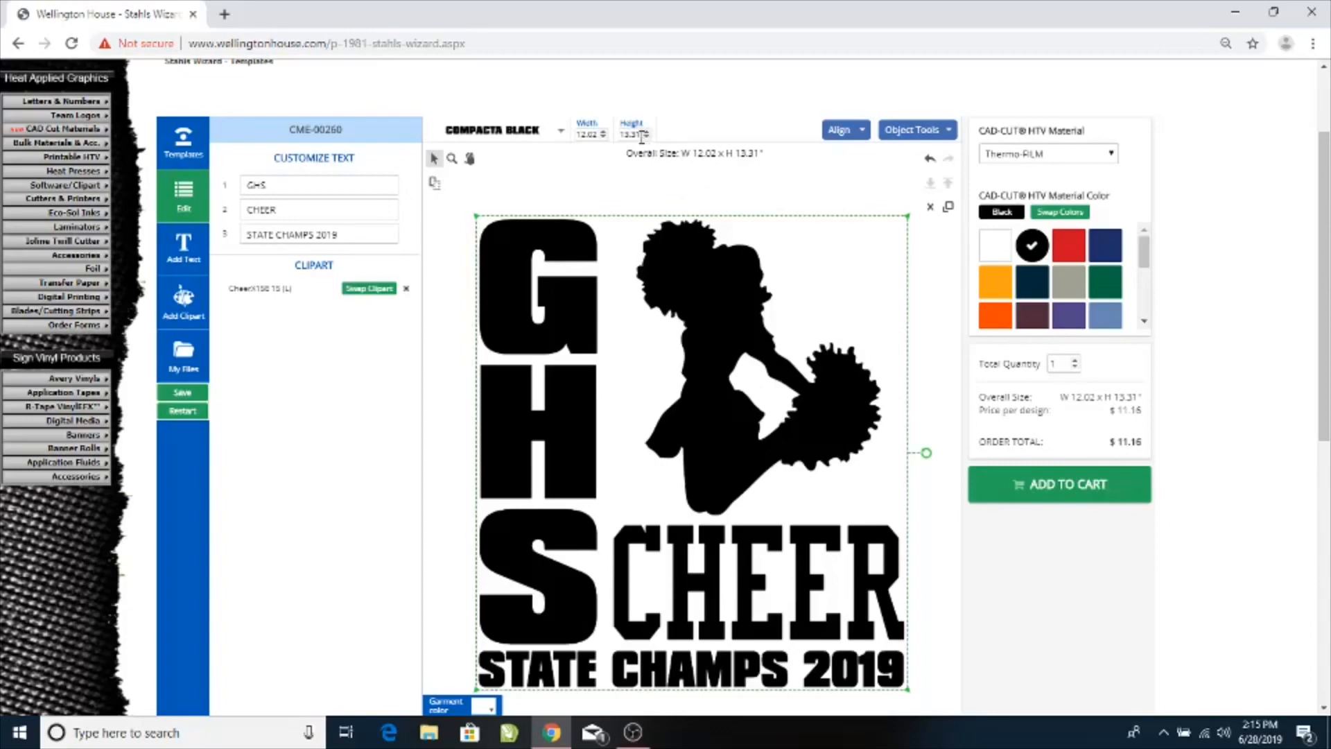
{"action": "left_click_drag", "start_coordinate": [641, 136], "coordinate": [610, 136]}
{"action": "type", "text": "10.5"}
{"action": "key", "text": "Return"}
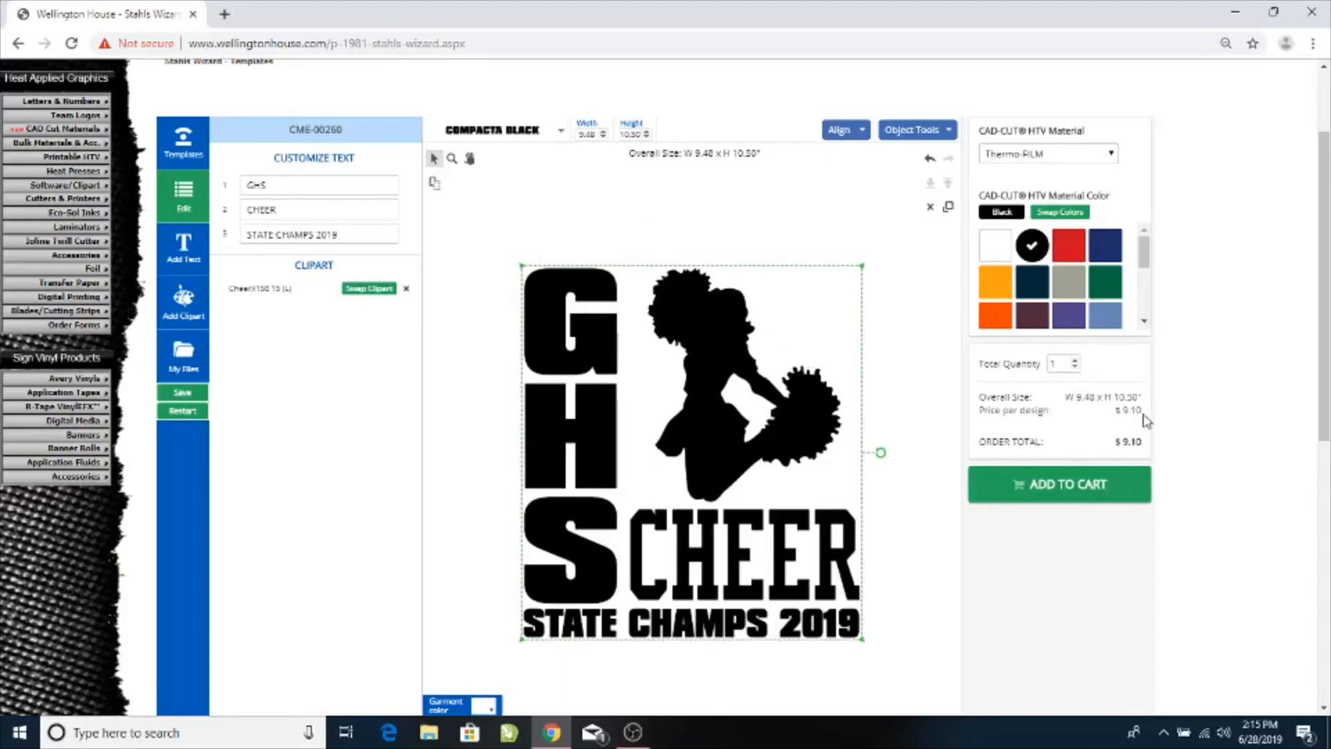
- Set the total order quantity of the design to 10
{"action": "left_click", "coordinate": [1074, 360]}
{"action": "left_click", "coordinate": [1074, 359]}
{"action": "left_click", "coordinate": [1074, 360]}
{"action": "left_click", "coordinate": [1074, 360]}
{"action": "left_click", "coordinate": [1074, 360]}
{"action": "left_click", "coordinate": [1074, 360]}
{"action": "left_click", "coordinate": [1074, 360]}
{"action": "left_click", "coordinate": [1074, 360]}
{"action": "left_click", "coordinate": [1074, 359]}
{"action": "left_click", "coordinate": [1074, 360]}
{"action": "left_click", "coordinate": [1076, 367]}
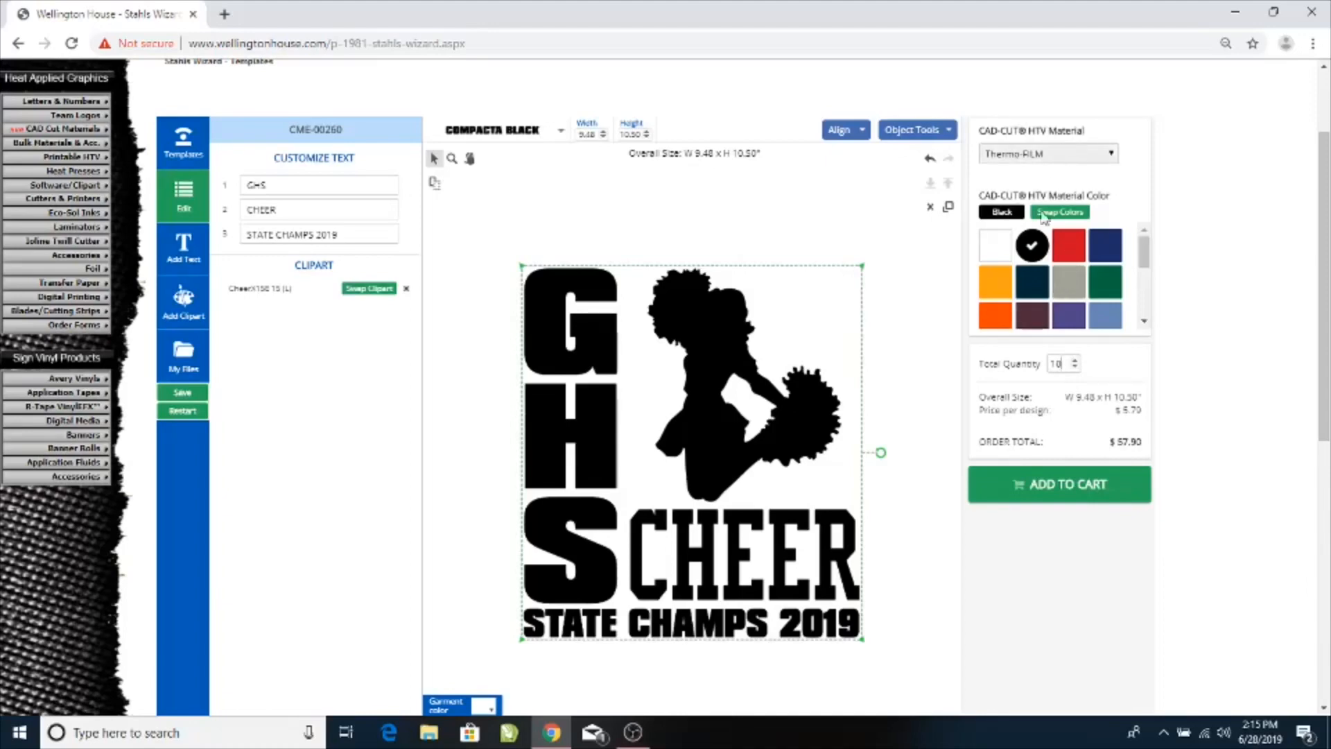
- Set the garment color to red, clear the selection, and preview the design on it at a closer zoom
{"action": "scroll", "coordinate": [996, 303], "scroll_direction": "up", "scroll_amount": 2}
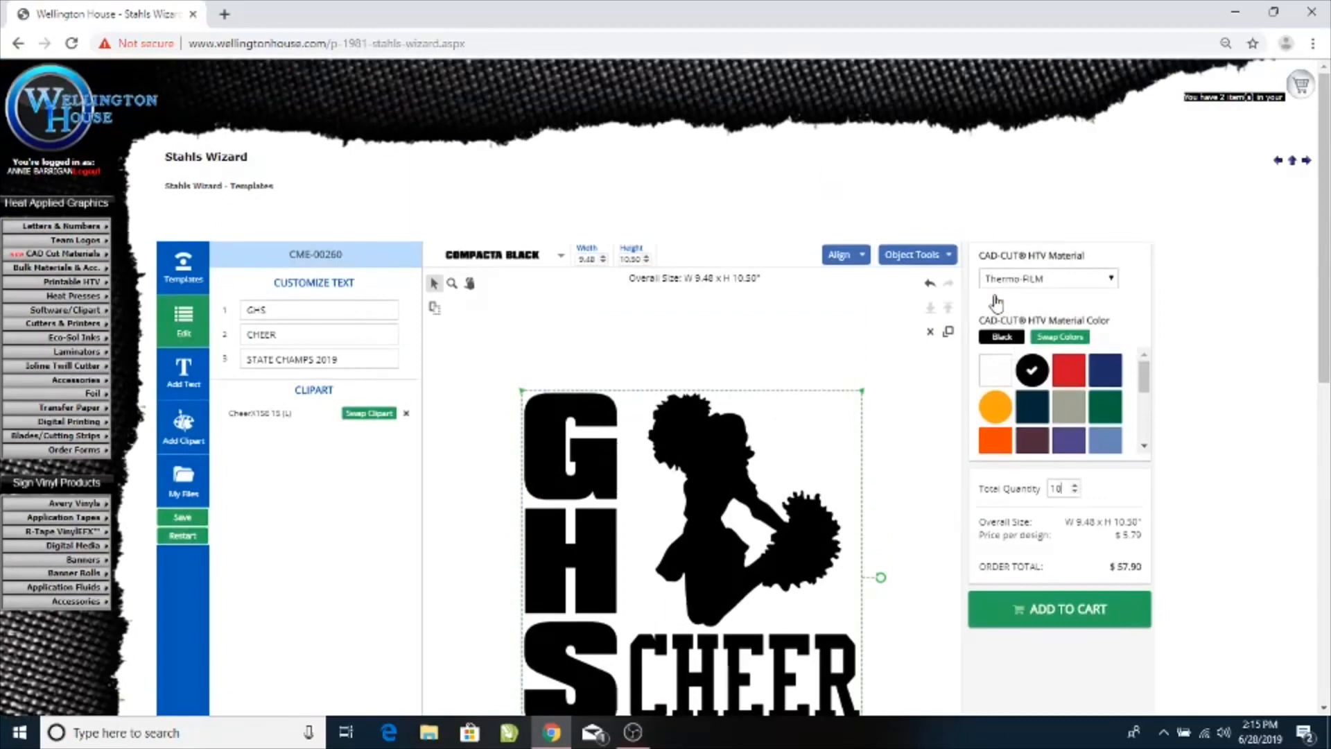
{"action": "scroll", "coordinate": [997, 303], "scroll_direction": "down", "scroll_amount": 2}
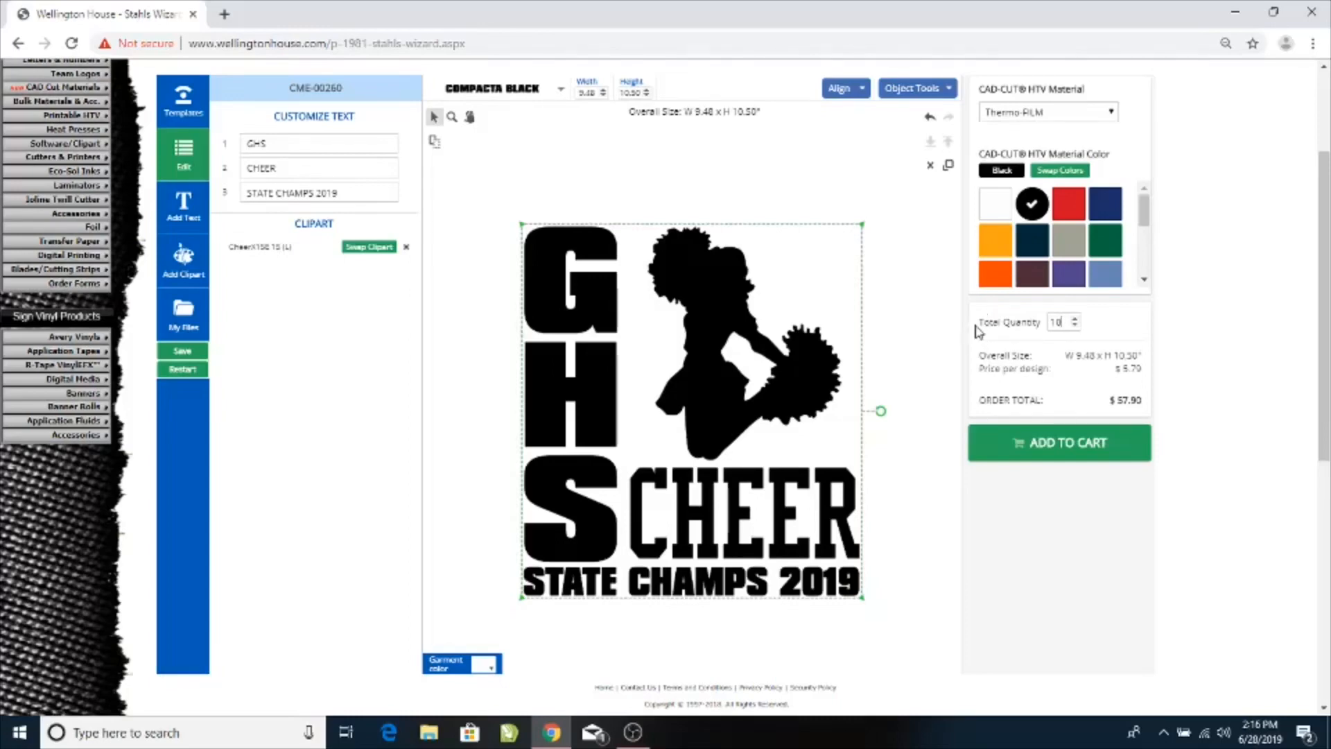
{"action": "left_click", "coordinate": [479, 670]}
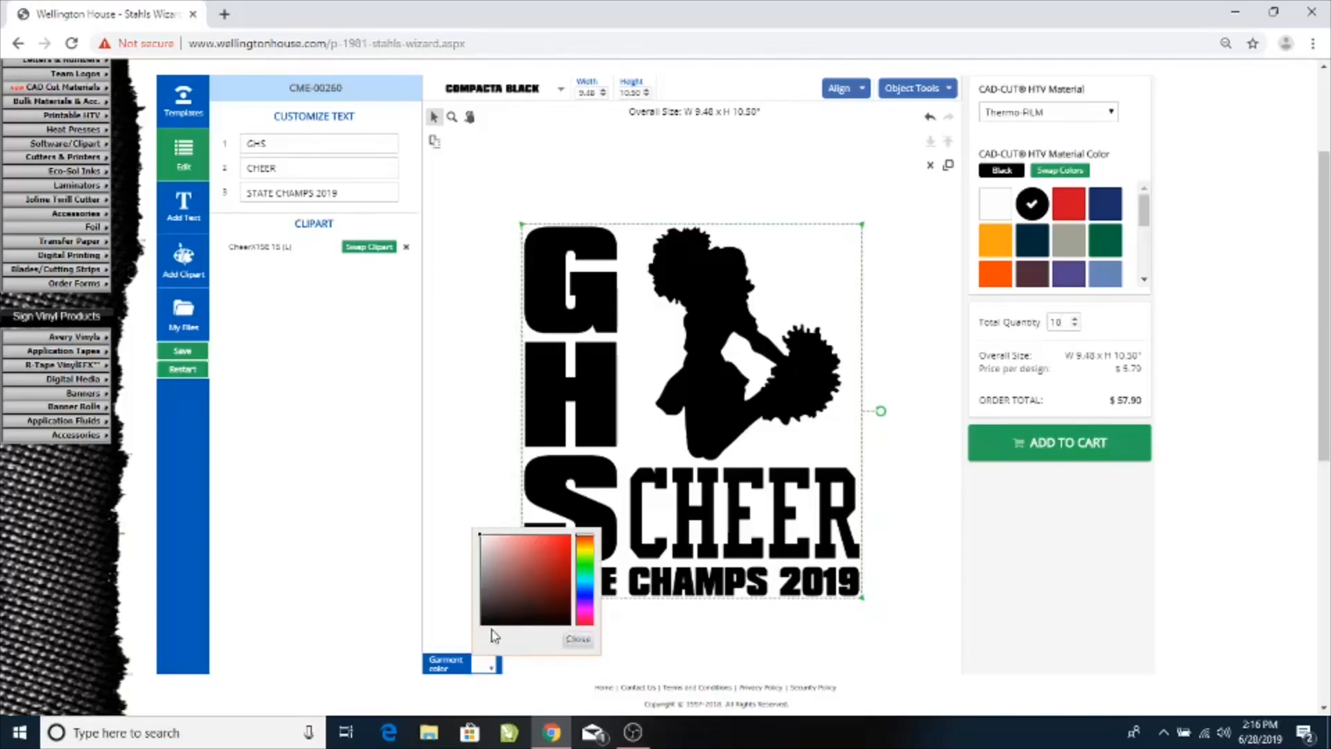
{"action": "left_click", "coordinate": [562, 555]}
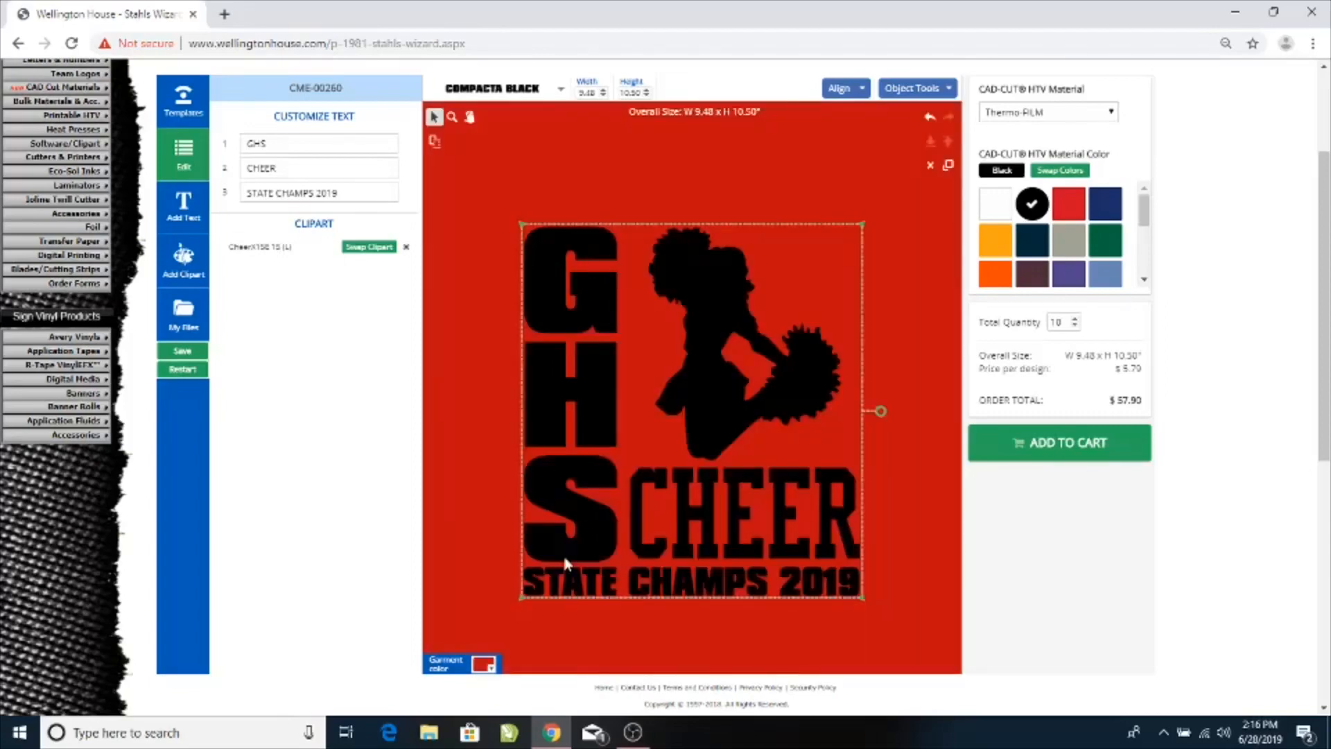
{"action": "left_click", "coordinate": [916, 496]}
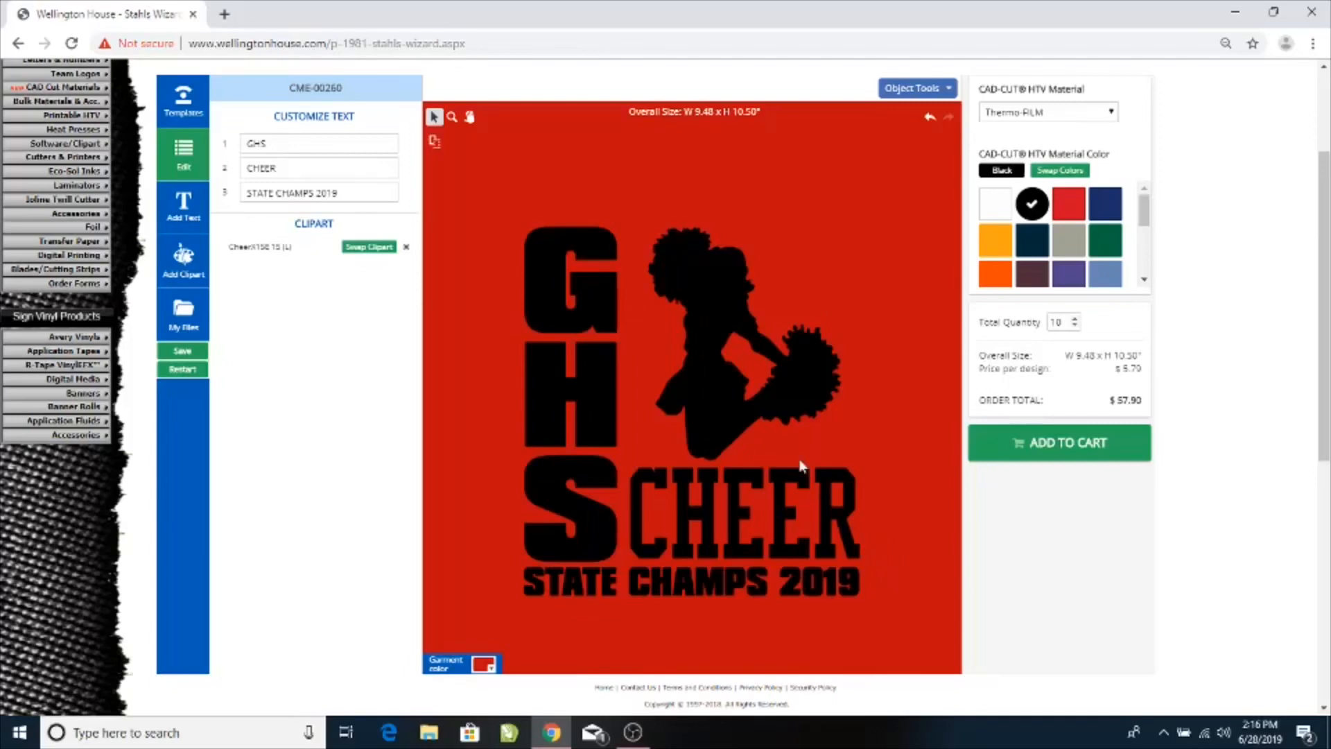
{"action": "left_click", "coordinate": [451, 122]}
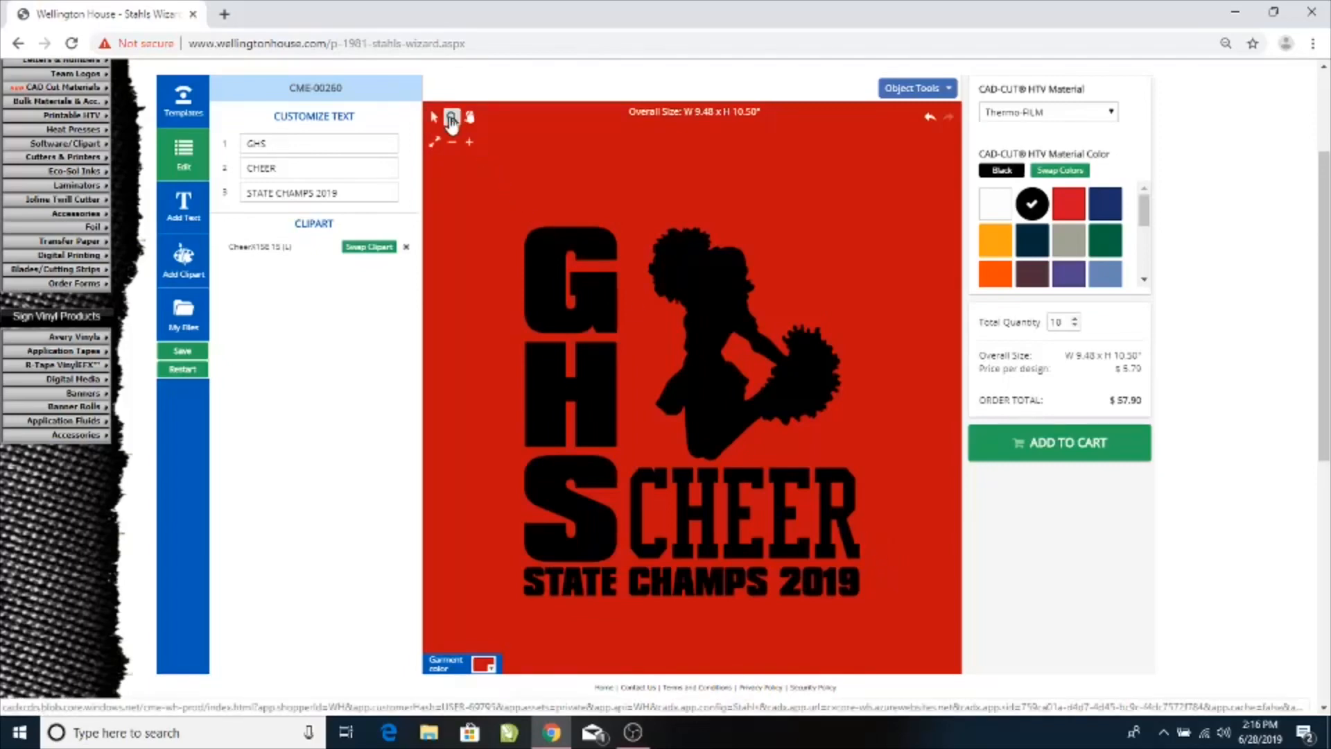
{"action": "left_click", "coordinate": [471, 144]}
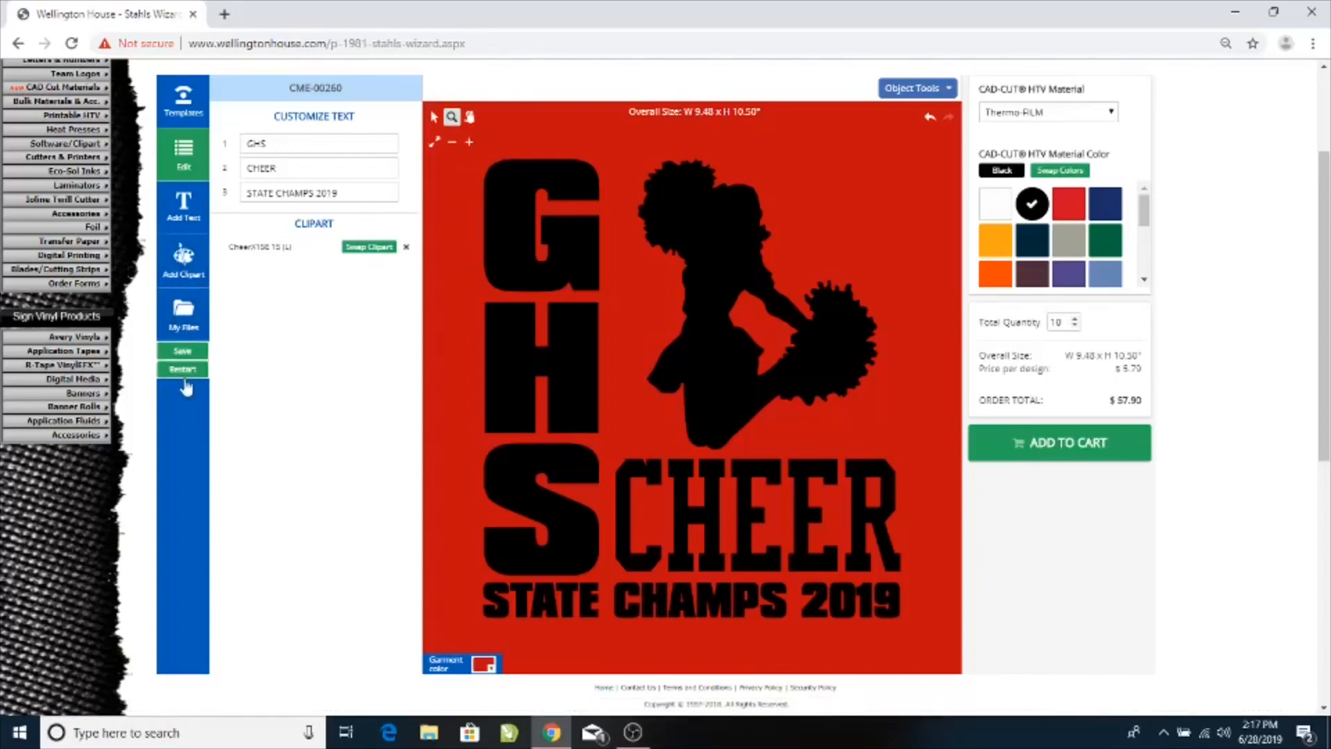
- Save the design under the name GHS CHEER in the personal files and add it to the cart
{"action": "left_click", "coordinate": [174, 354]}
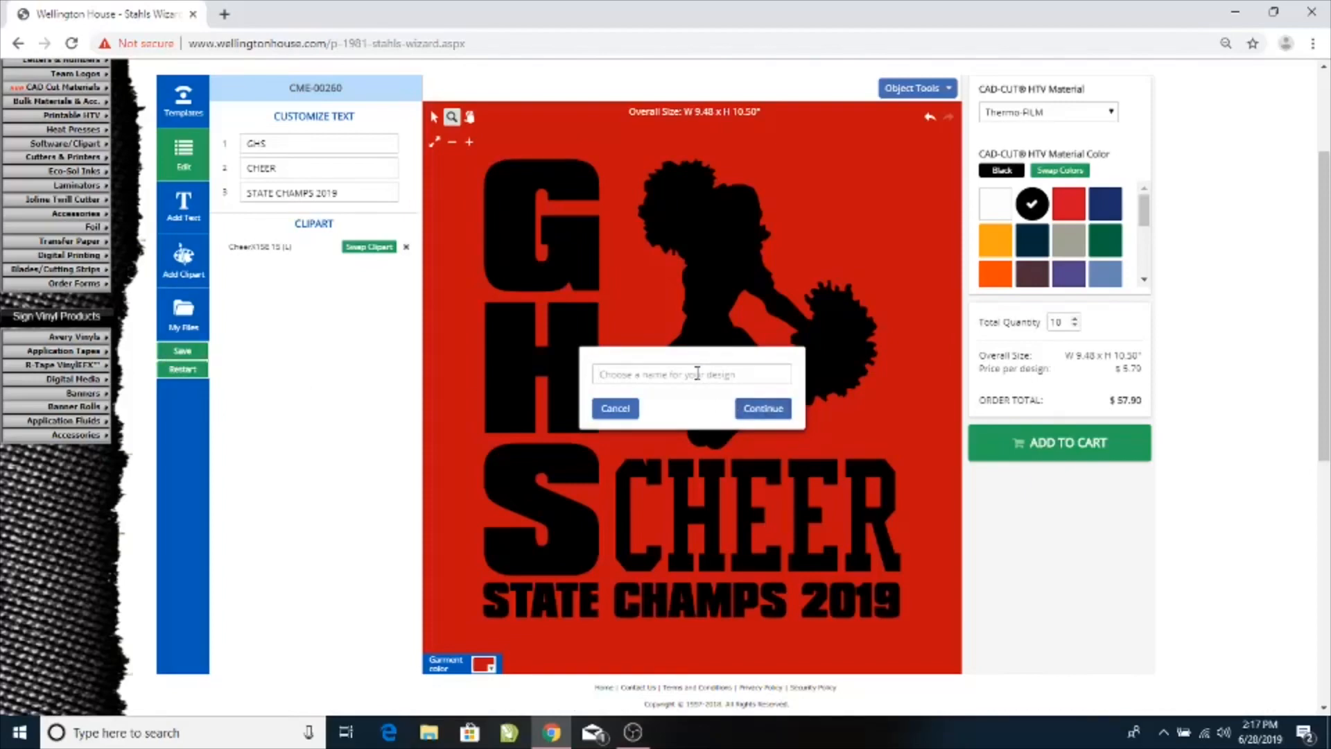
{"action": "type", "text": "GHS CHEER"}
{"action": "left_click", "coordinate": [762, 410]}
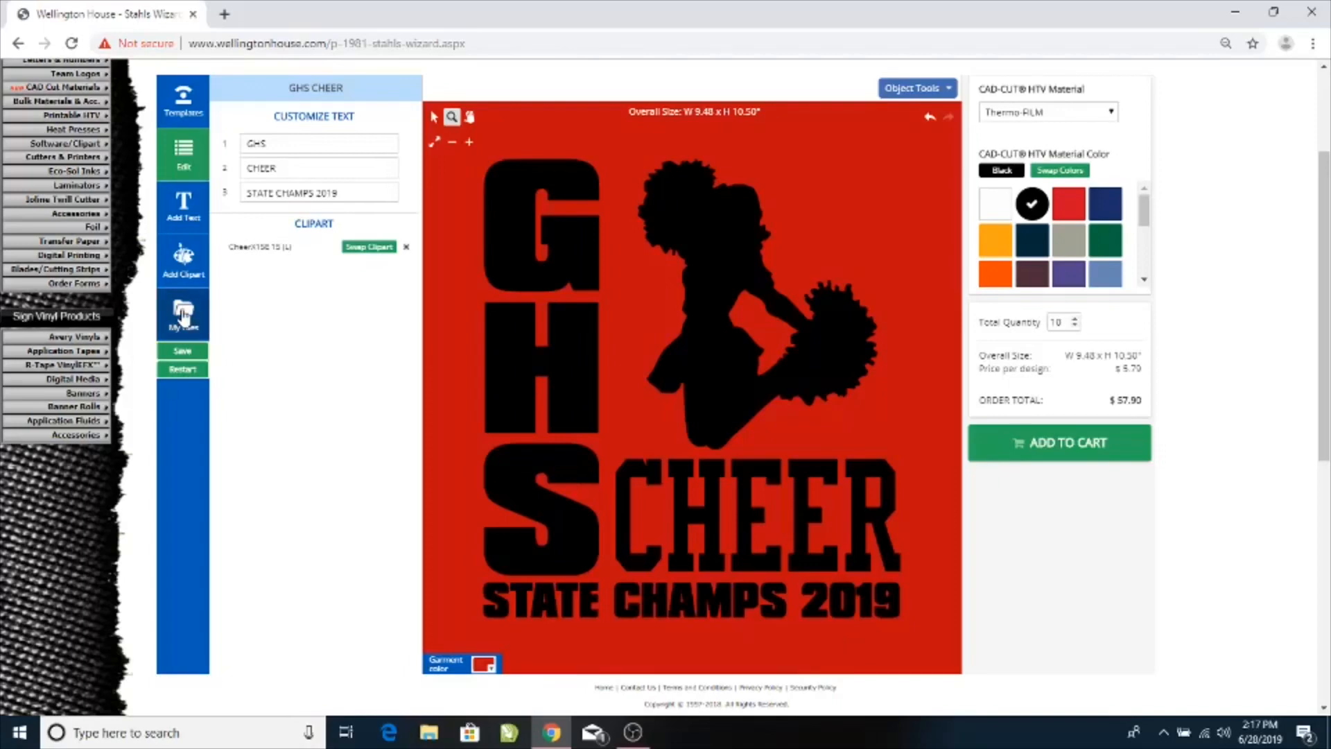
{"action": "left_click", "coordinate": [183, 314]}
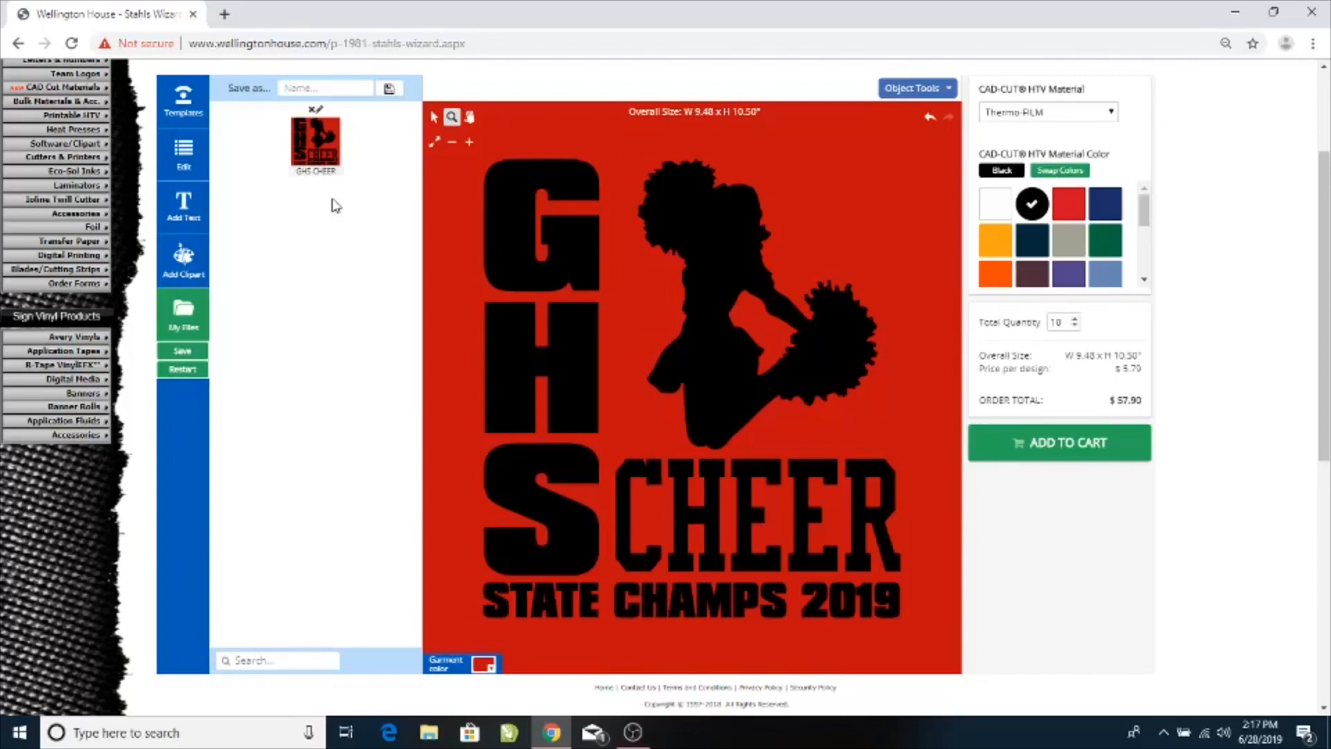
{"action": "left_click", "coordinate": [1040, 446]}
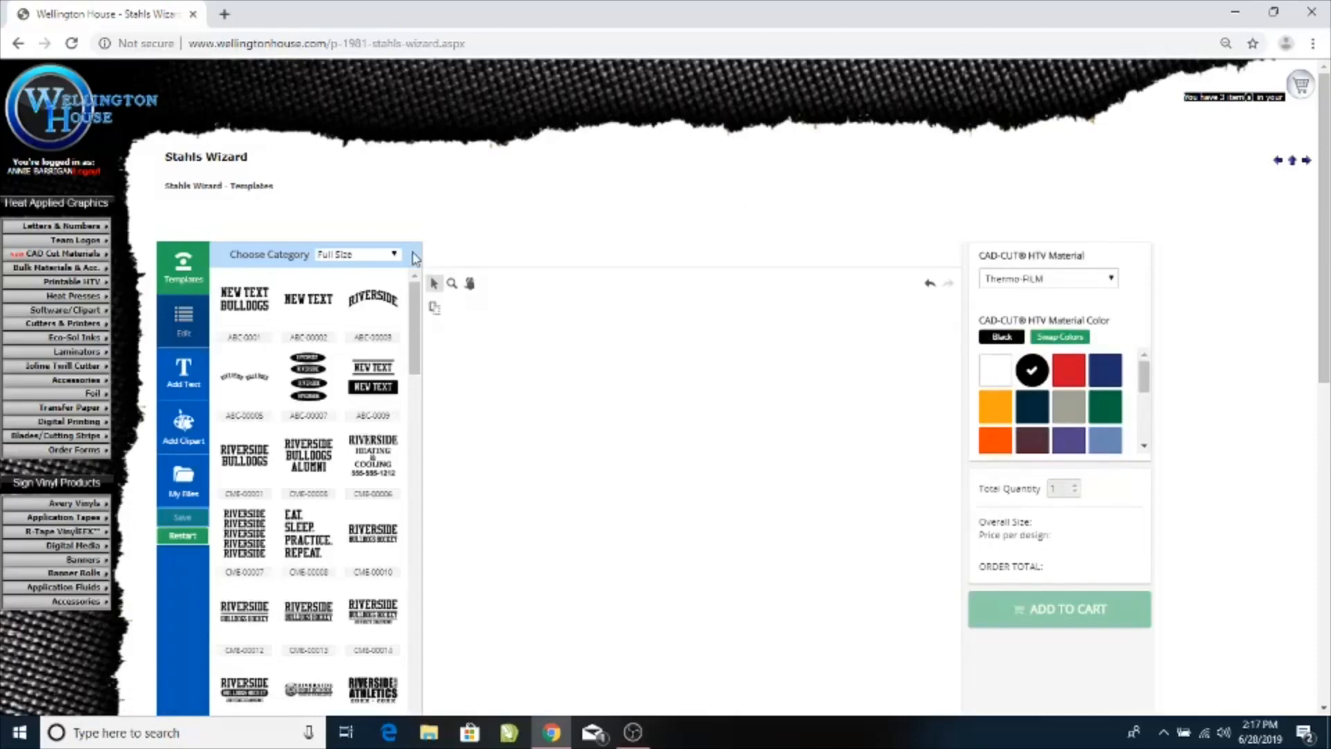
- Start a new design from the Interchangeable category using the Riverside Girls Volleyball template CME-ID-0007
{"action": "left_click", "coordinate": [378, 256]}
{"action": "left_click", "coordinate": [380, 282]}
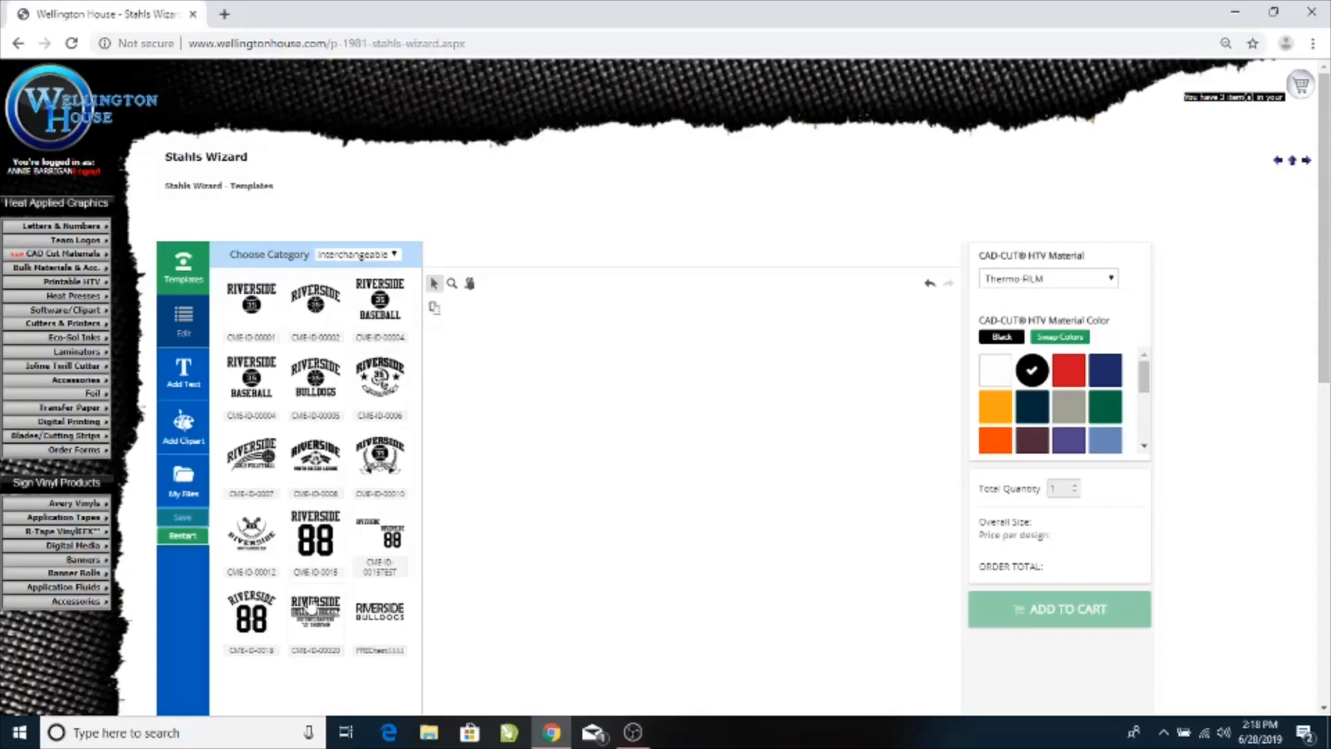
{"action": "left_click", "coordinate": [259, 471]}
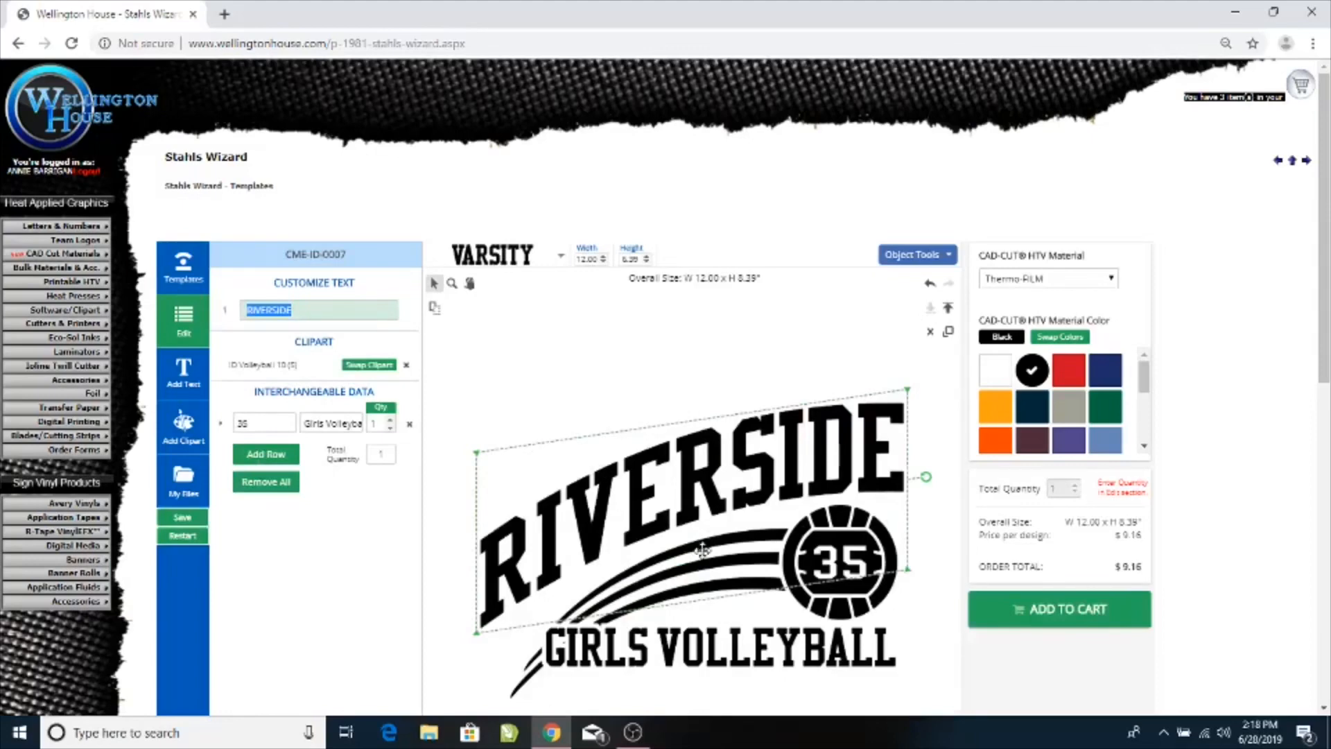
- Add a second interchangeable data row with the number 25 and the text Girls Volleyball
{"action": "scroll", "coordinate": [715, 537], "scroll_direction": "down", "scroll_amount": 1}
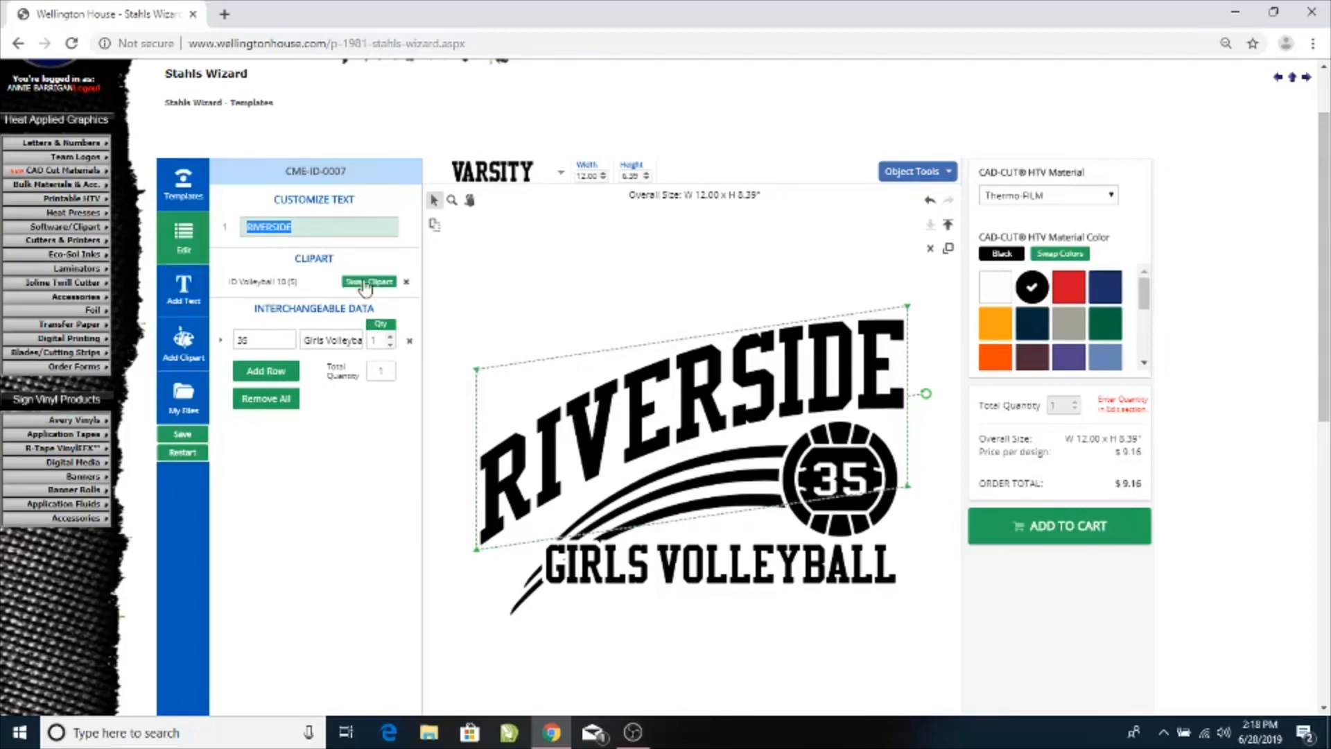
{"action": "left_click", "coordinate": [264, 336]}
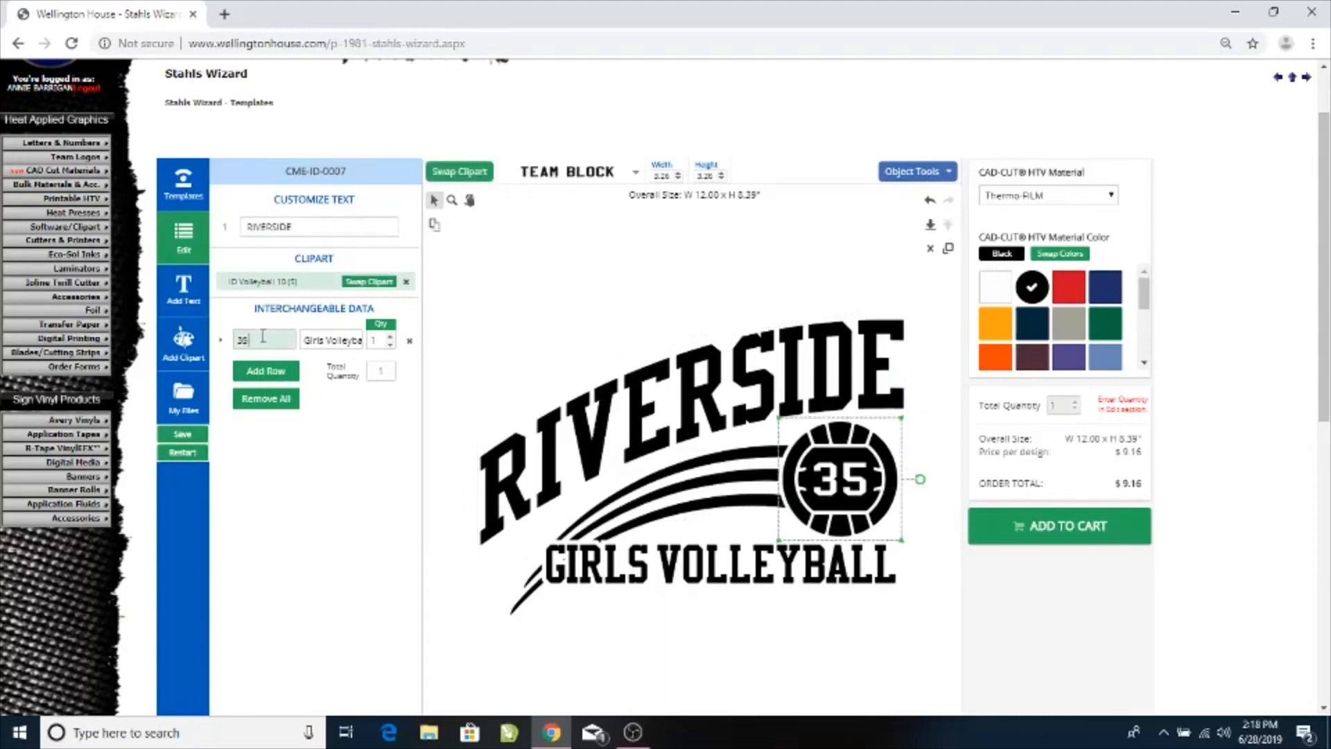
{"action": "key", "text": "Tab"}
{"action": "key", "text": "Tab"}
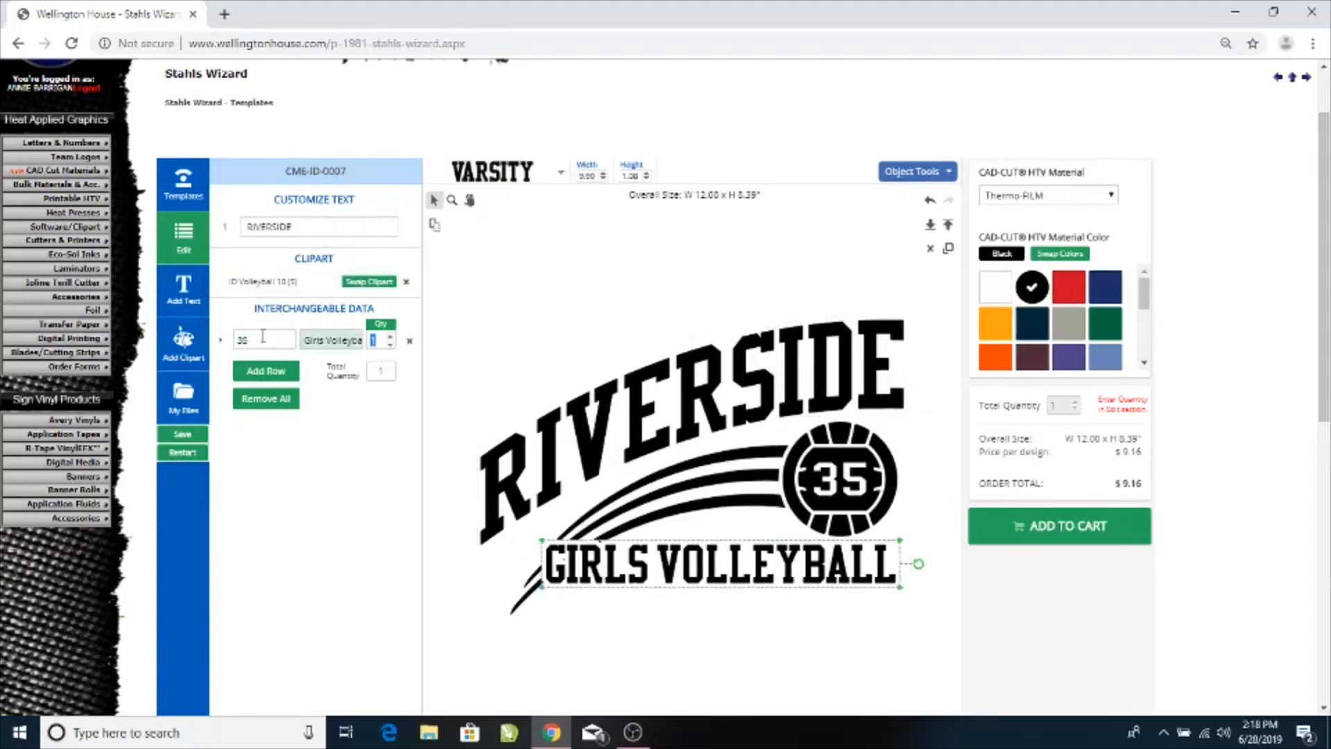
{"action": "key", "text": "Tab"}
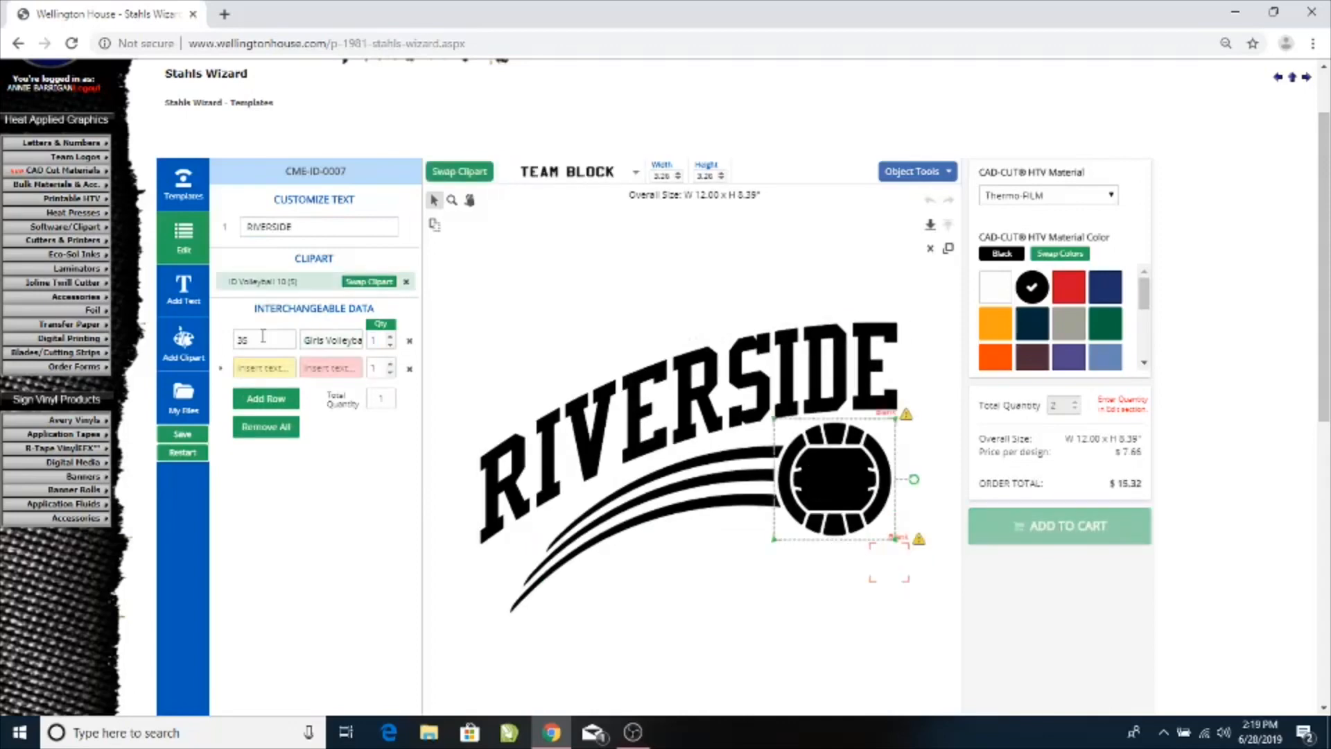
{"action": "type", "text": "25"}
{"action": "key", "text": "Tab"}
{"action": "type", "text": "G"}
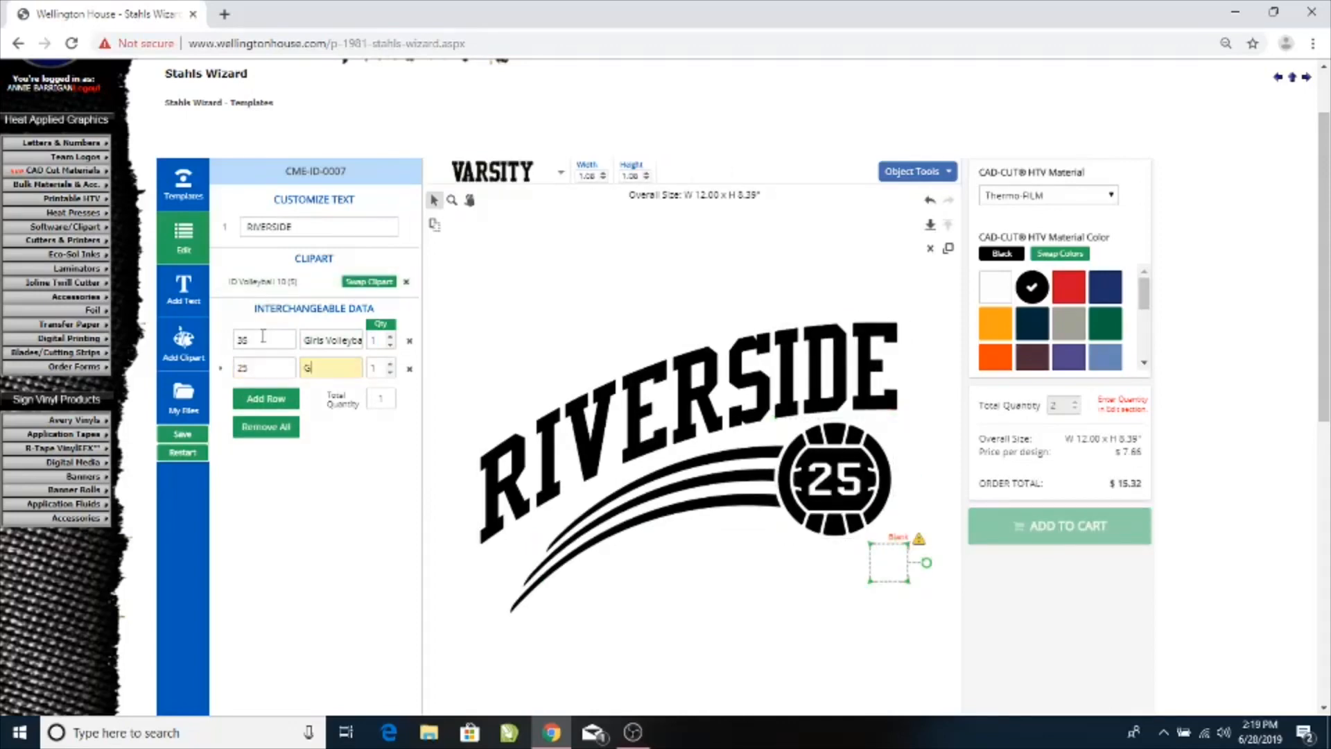
{"action": "type", "text": "irls VolleybALL"}
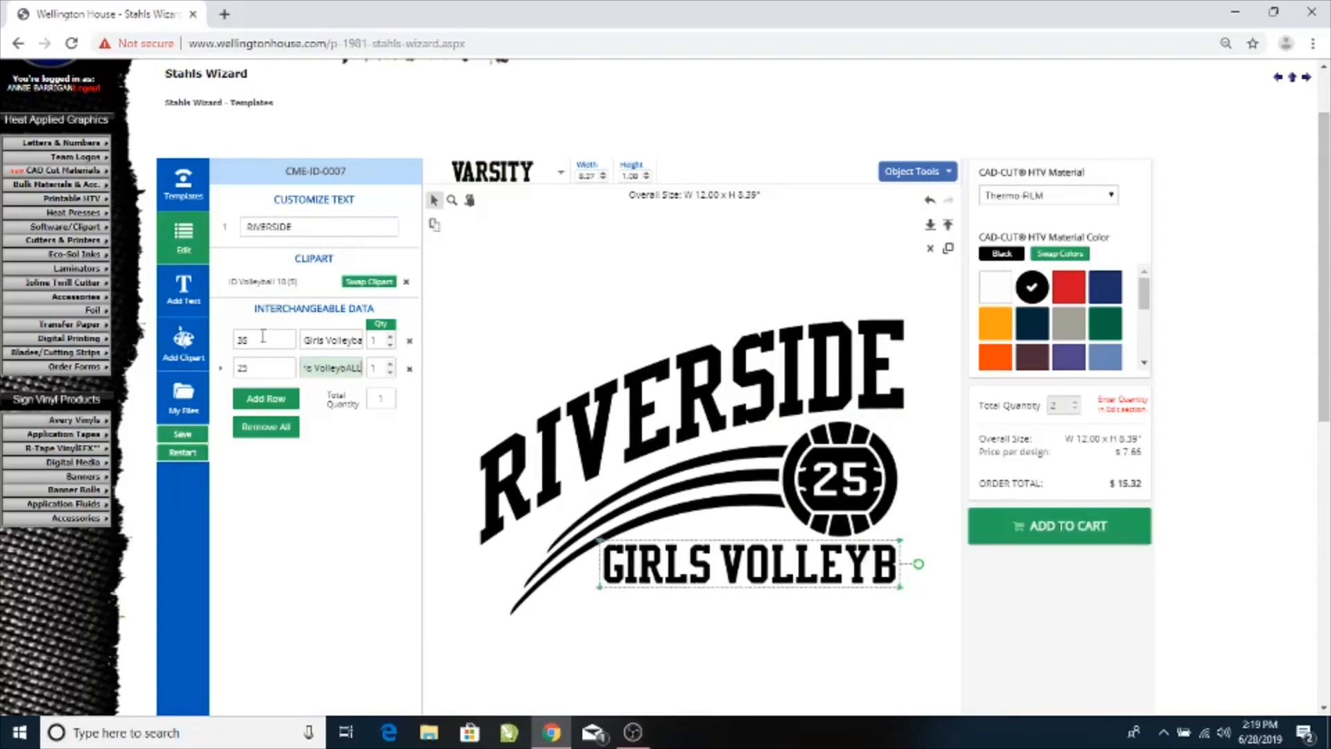
{"action": "key", "text": "BackSpace"}
{"action": "key", "text": "BackSpace"}
{"action": "key", "text": "BackSpace"}
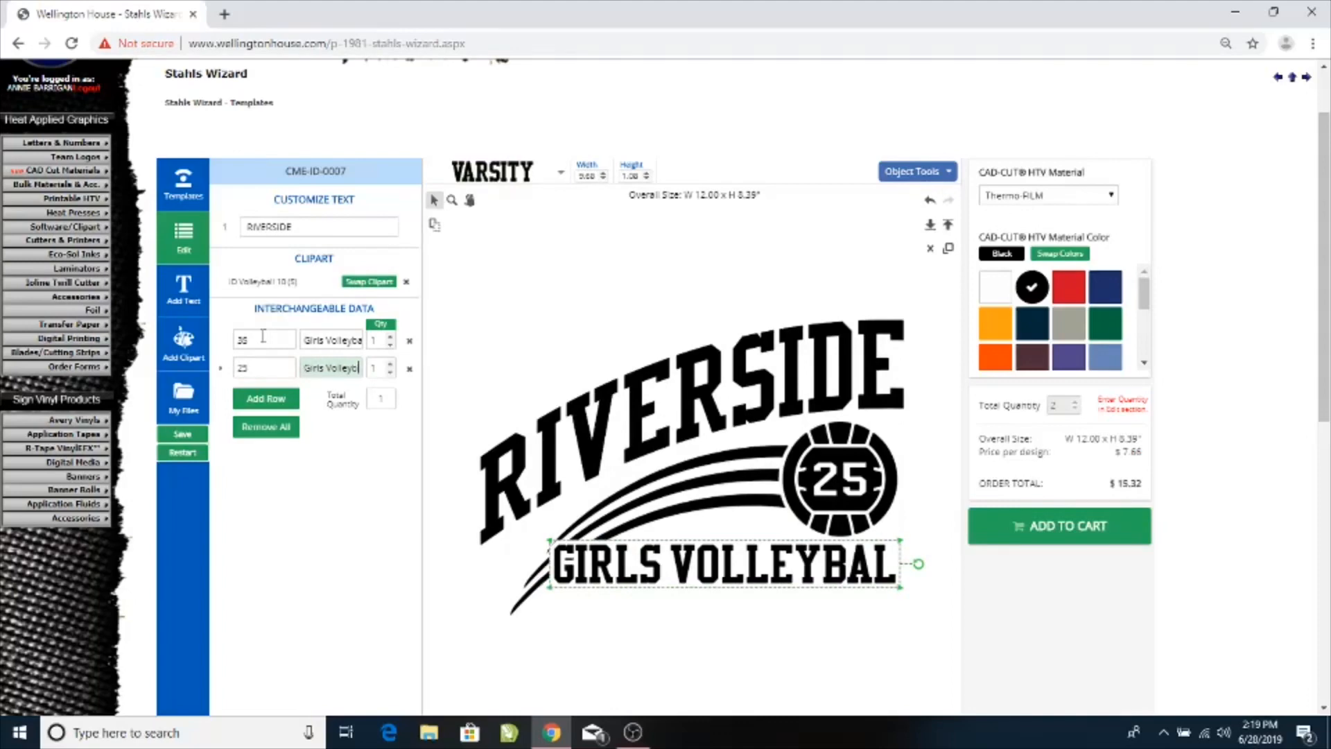
{"action": "key", "text": "Tab"}
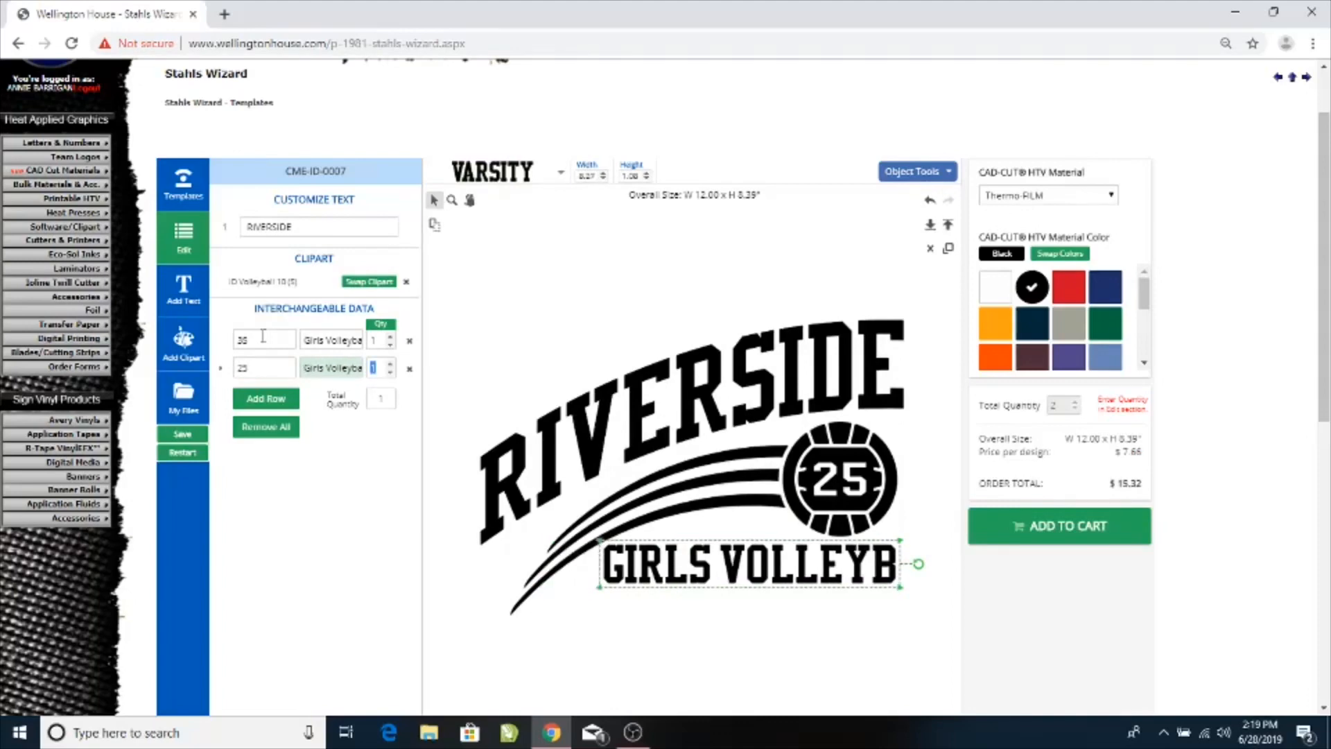
- Add a third interchangeable data row with number 36 and the text Girls Volleyball, and preview the number 25 version
{"action": "key", "text": "Tab"}
{"action": "type", "text": "36"}
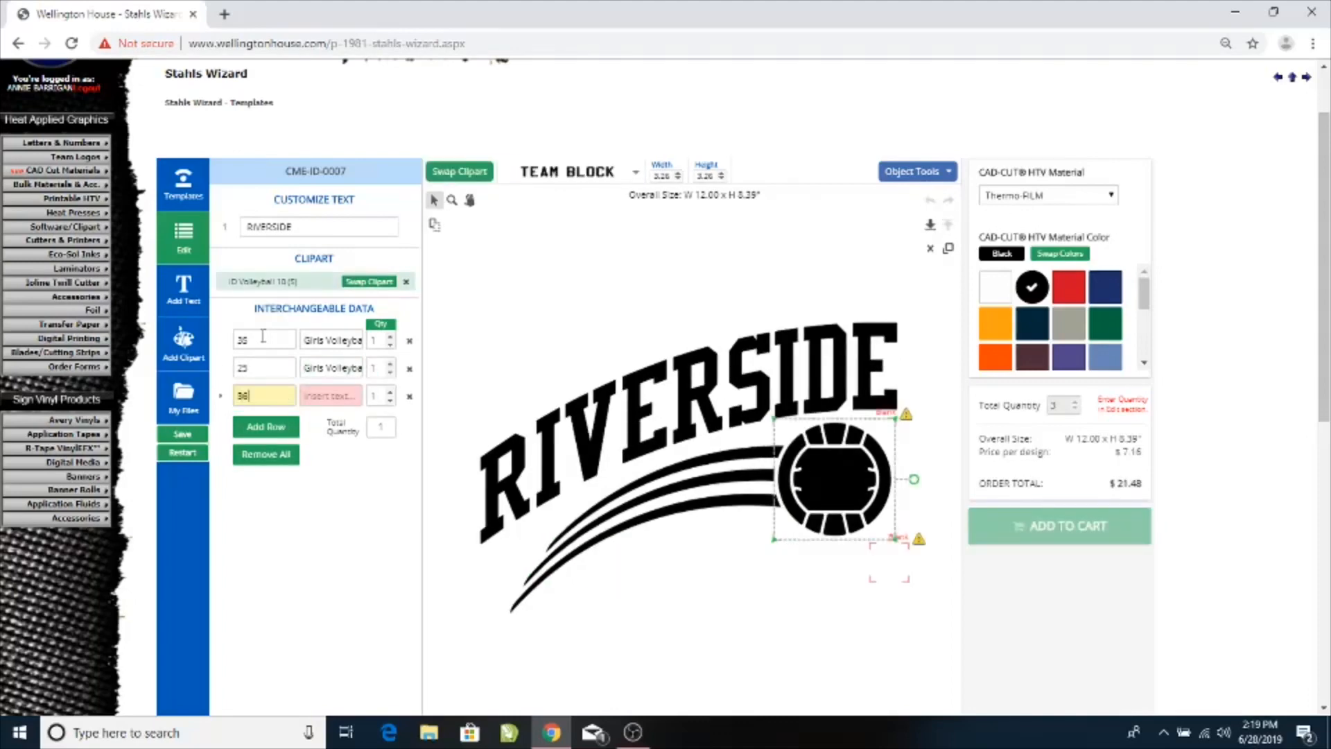
{"action": "key", "text": "Tab"}
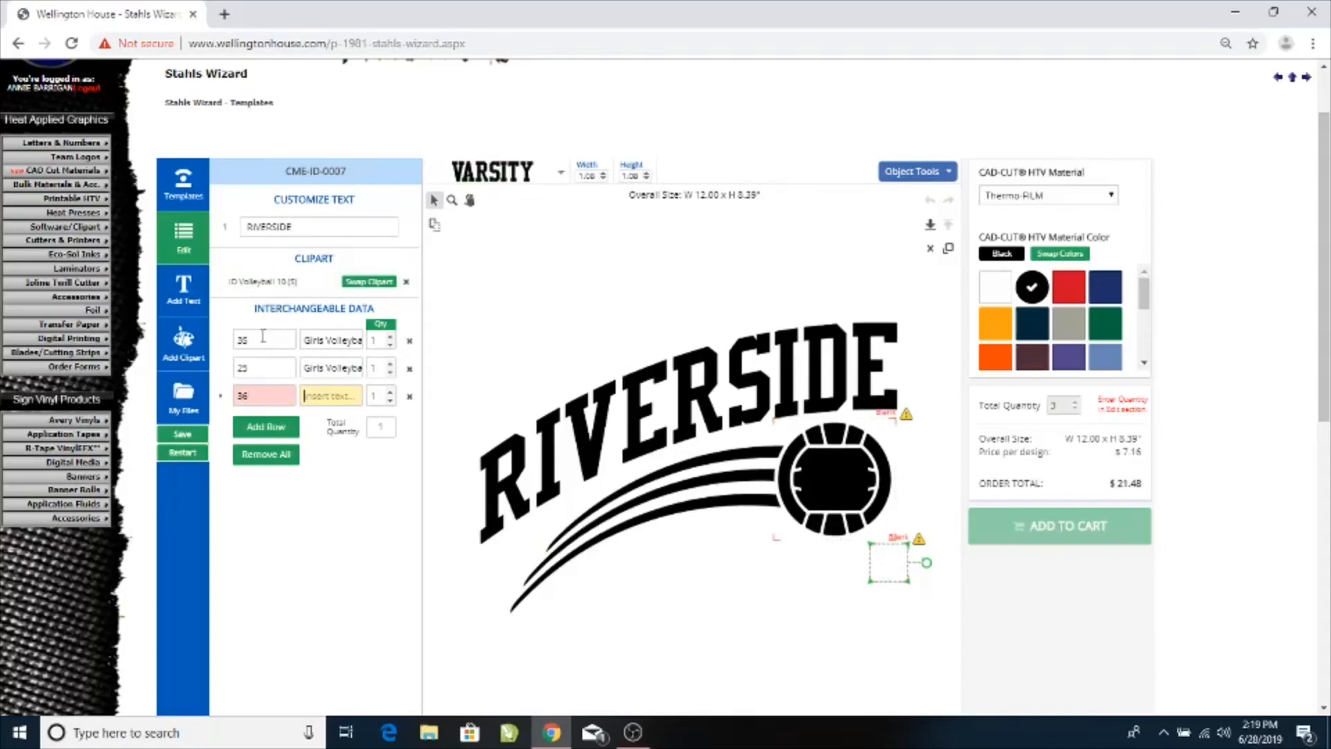
{"action": "type", "text": "Girls Volleyball"}
{"action": "key", "text": "Tab"}
{"action": "left_click", "coordinate": [274, 373]}
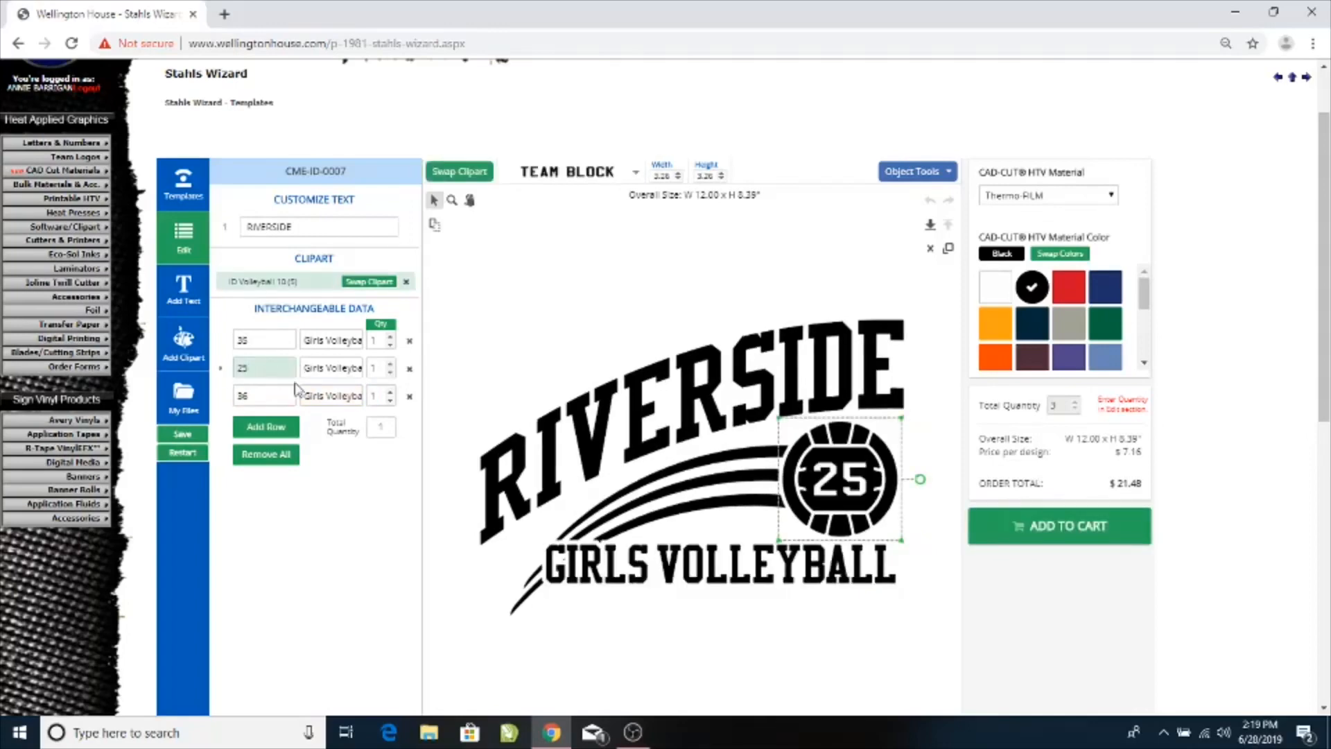